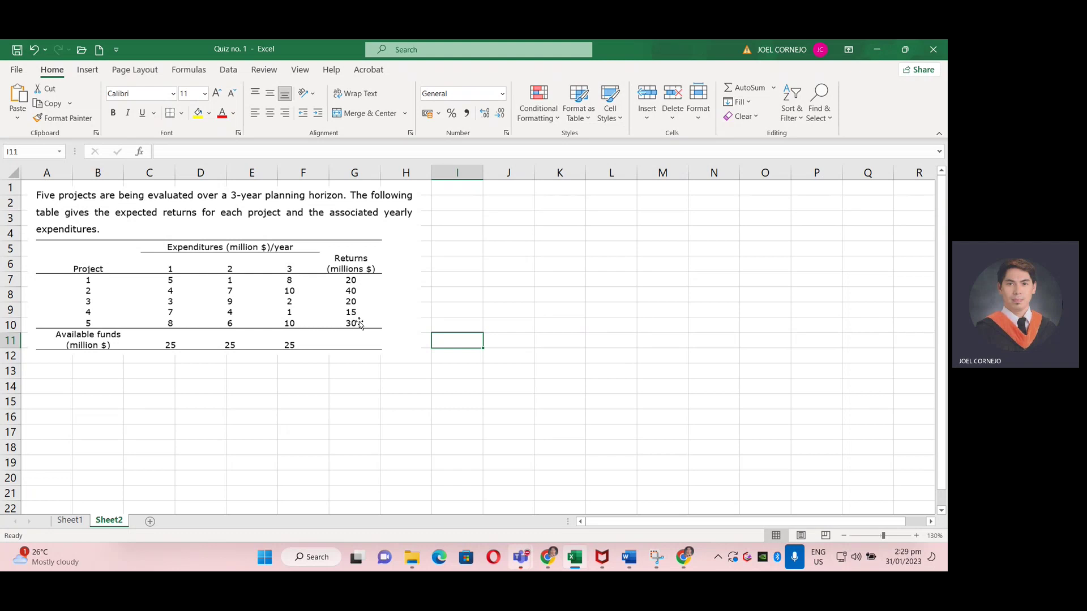
- Write 'The ILP model is' in A14 and the objective Max Z = 20X1 + 40X2 + 20X3 + 15X4 + 30X5 below it
left_click(59, 398)
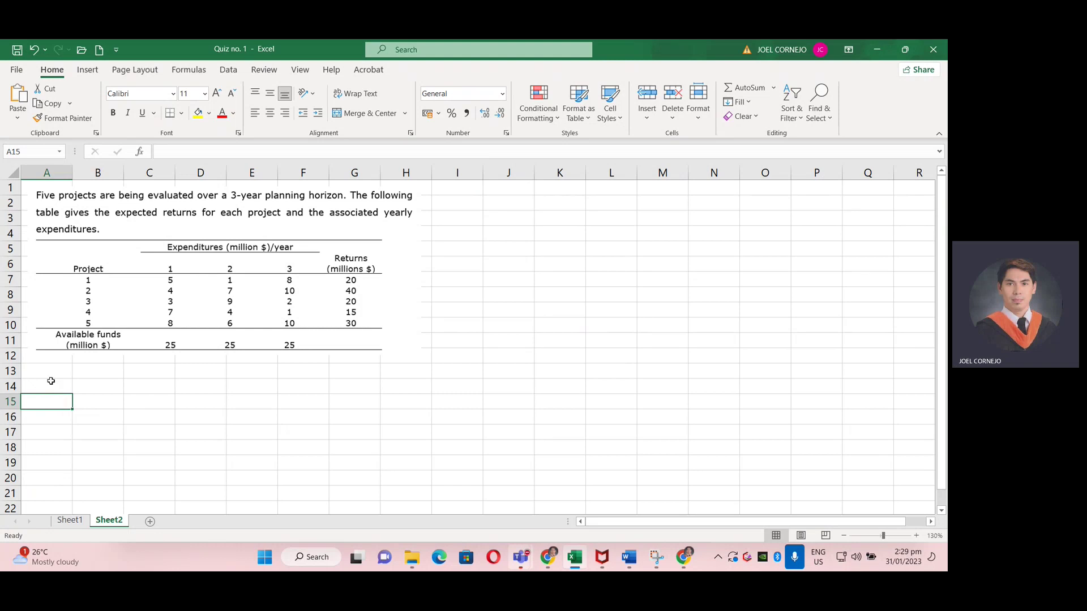
left_click(50, 381)
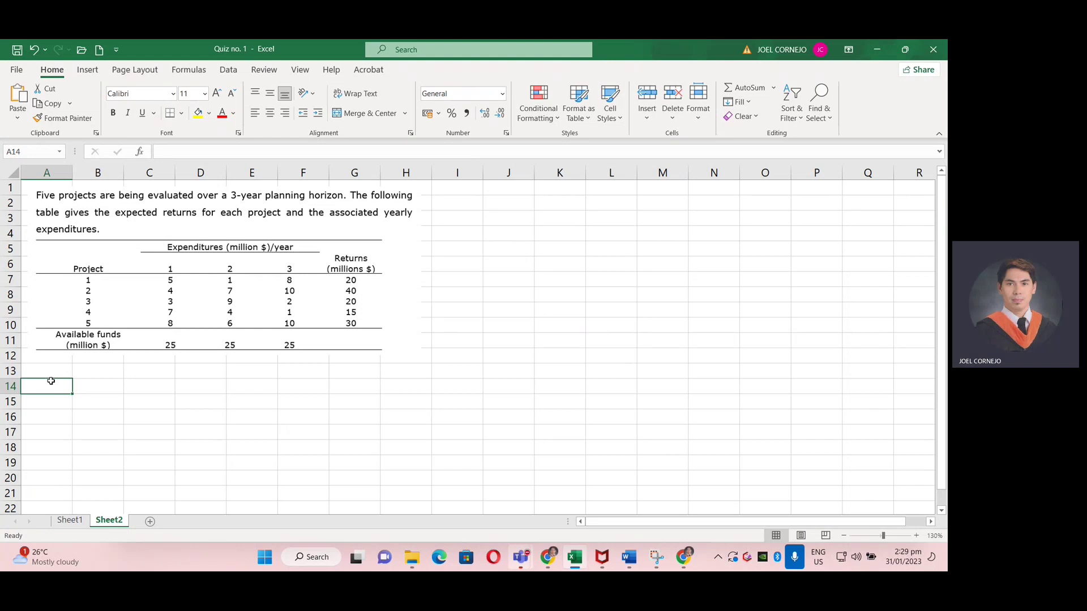
type("Th")
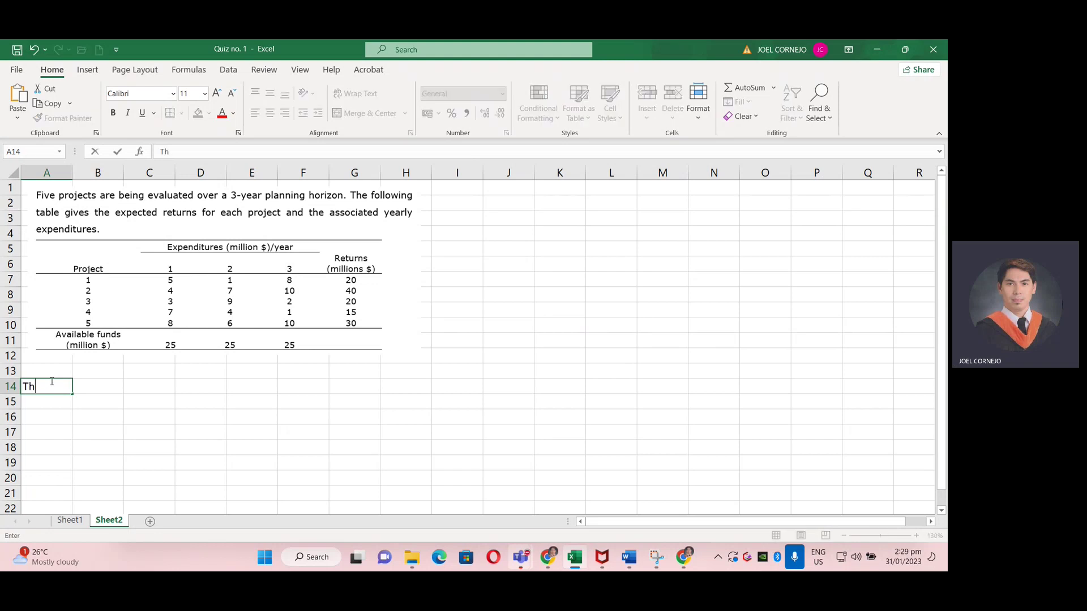
type("e ILP model")
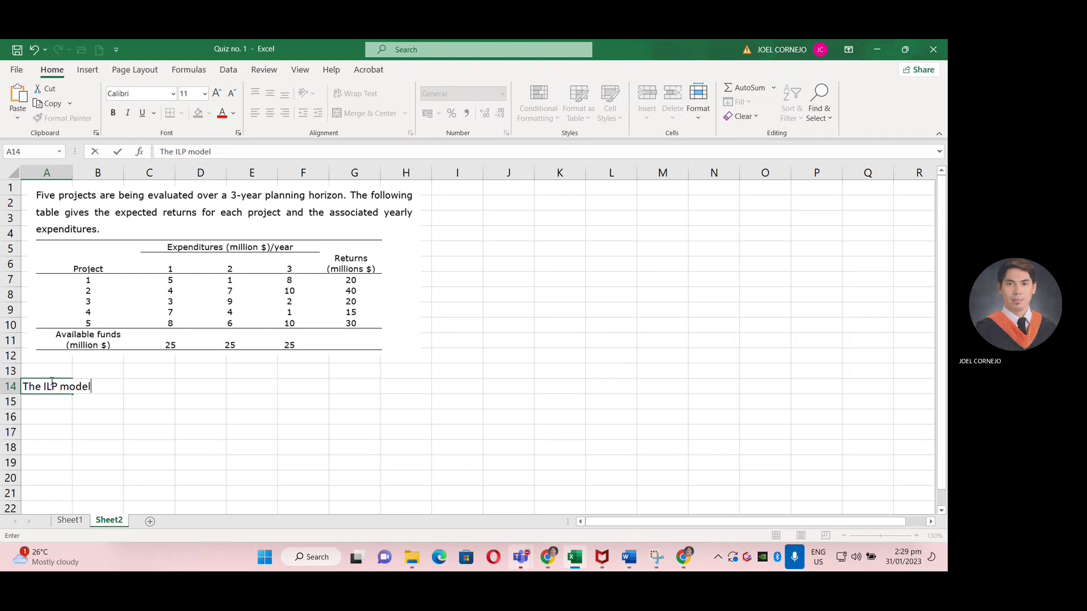
type(" is")
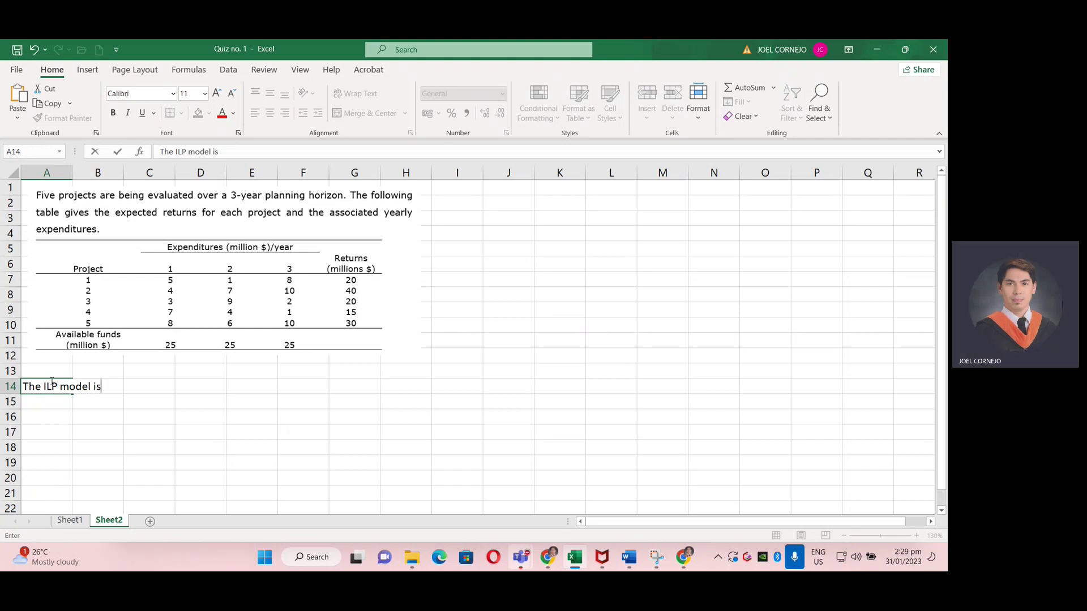
key("Return")
type("Max")
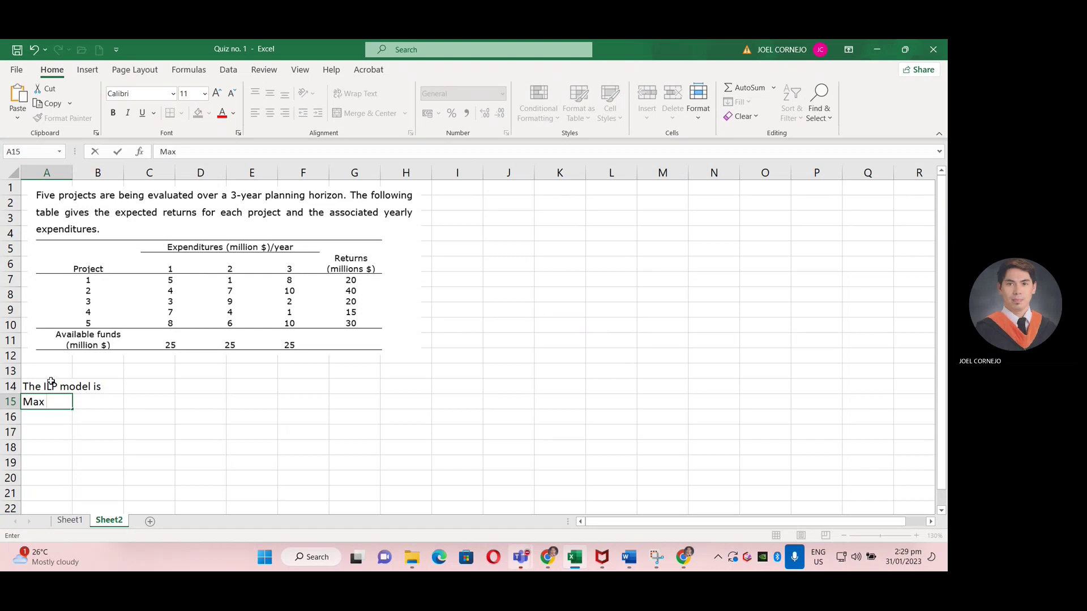
type(" Z =")
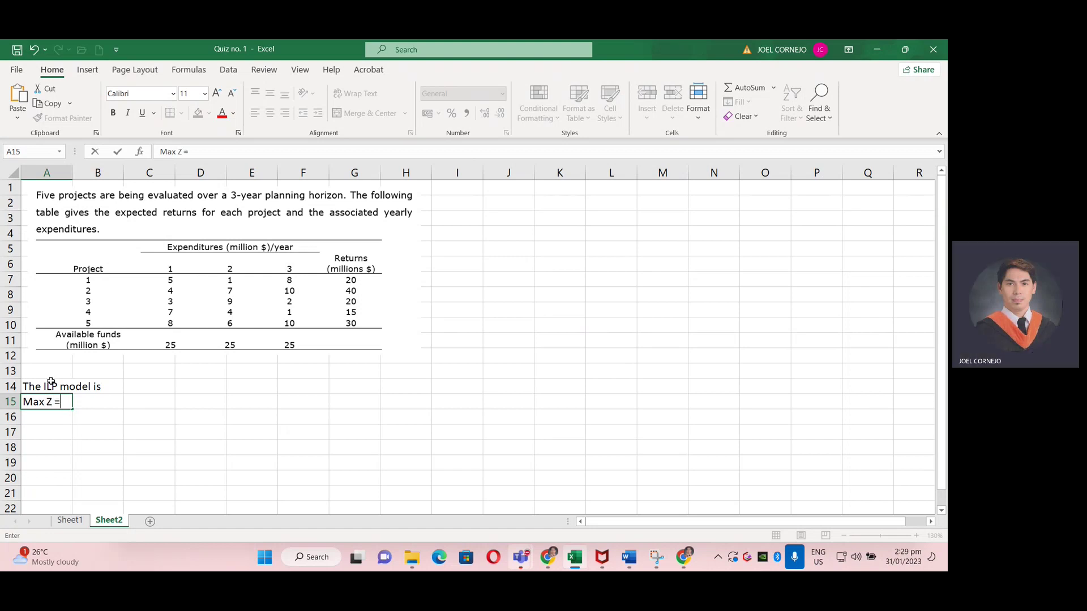
type(" 20")
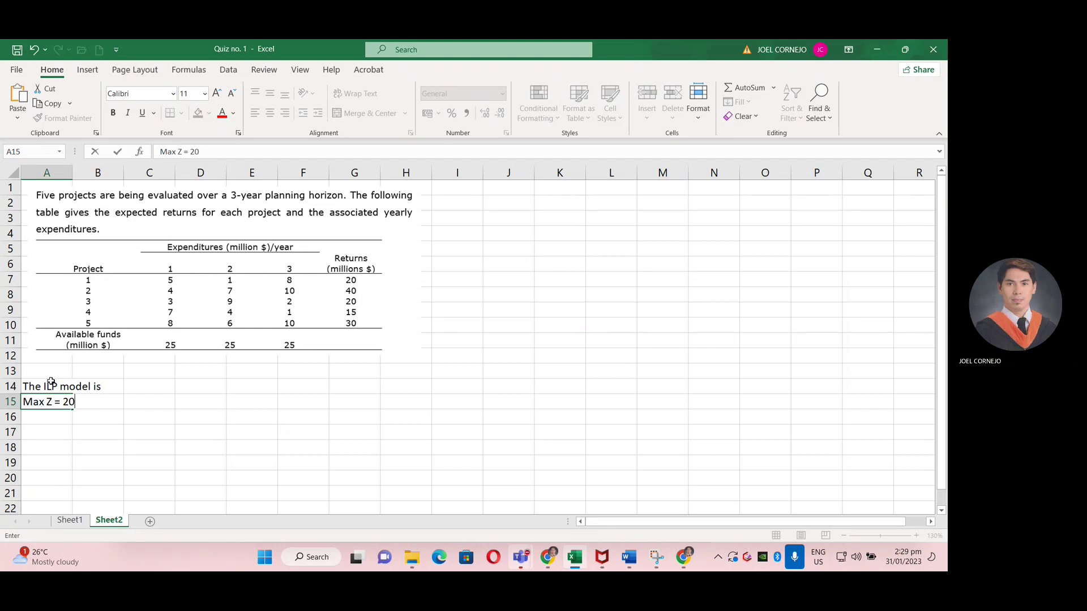
type("X1")
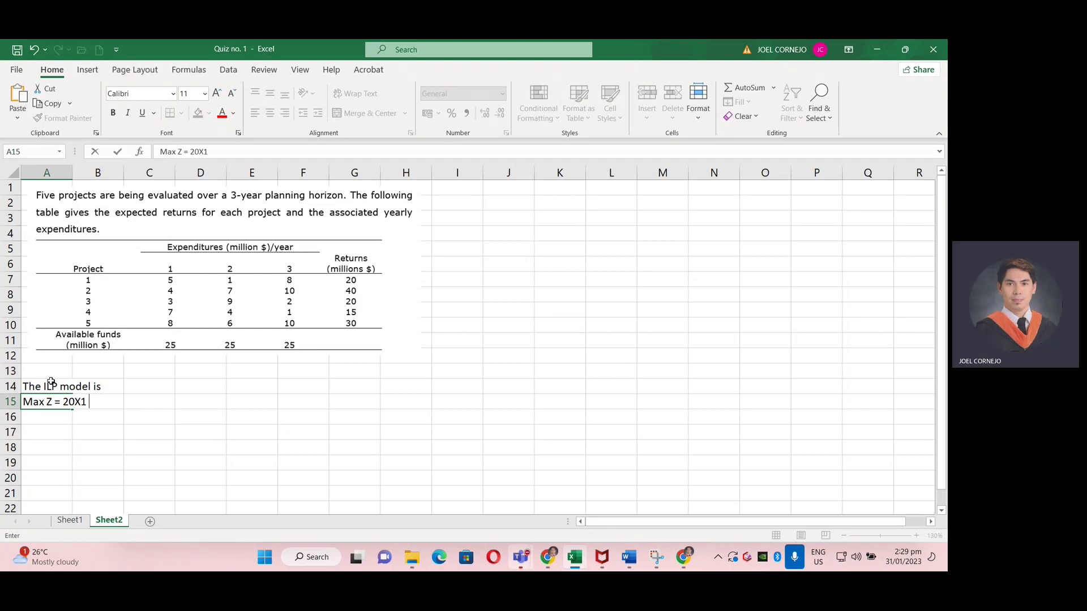
type(" + 4")
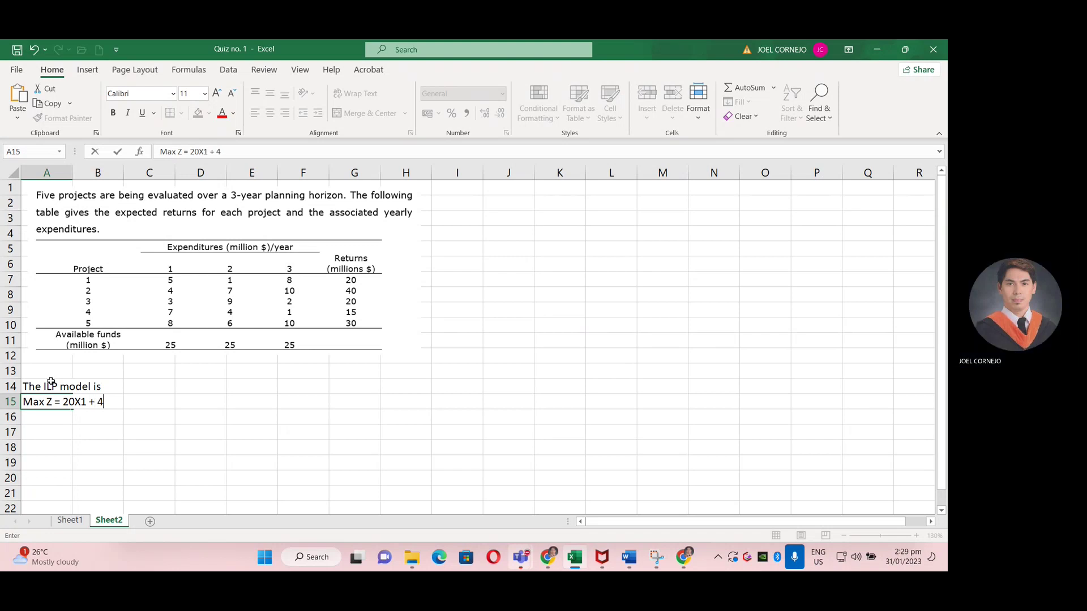
type("0X2")
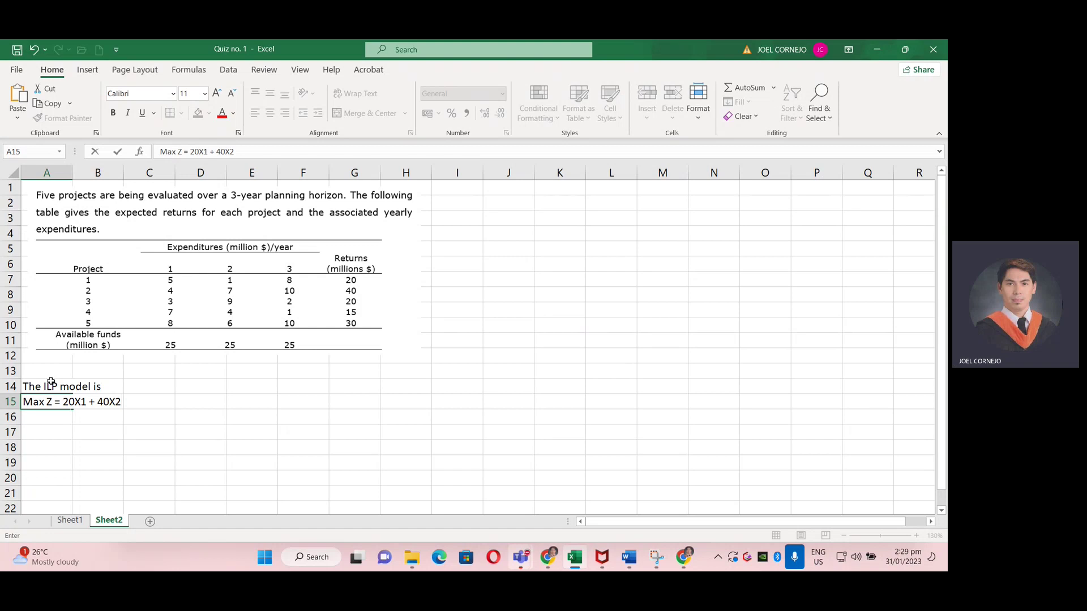
type(" + 20X3 +")
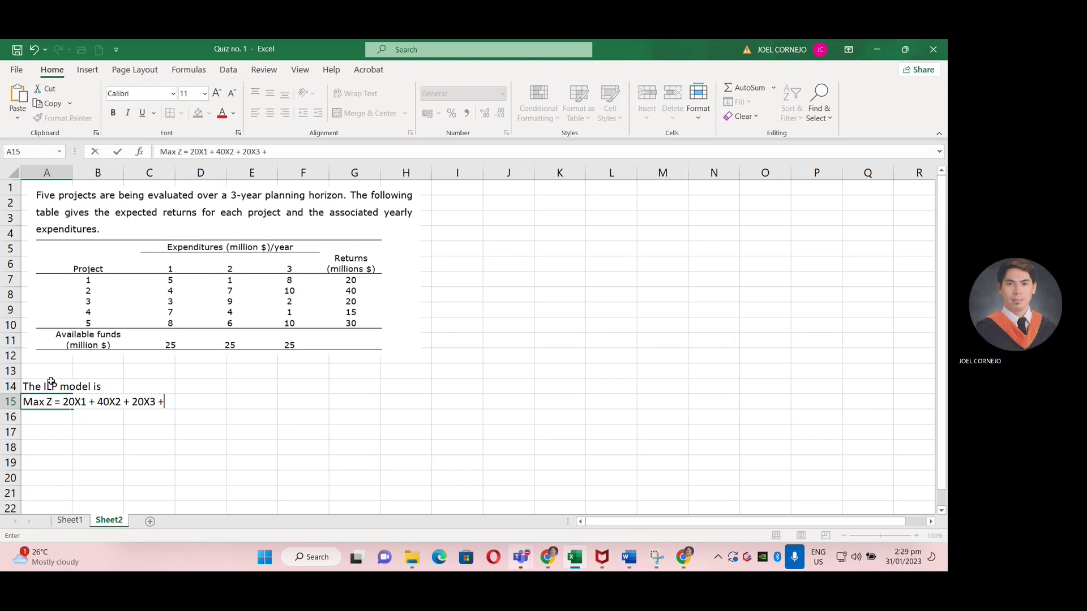
type(" 15X")
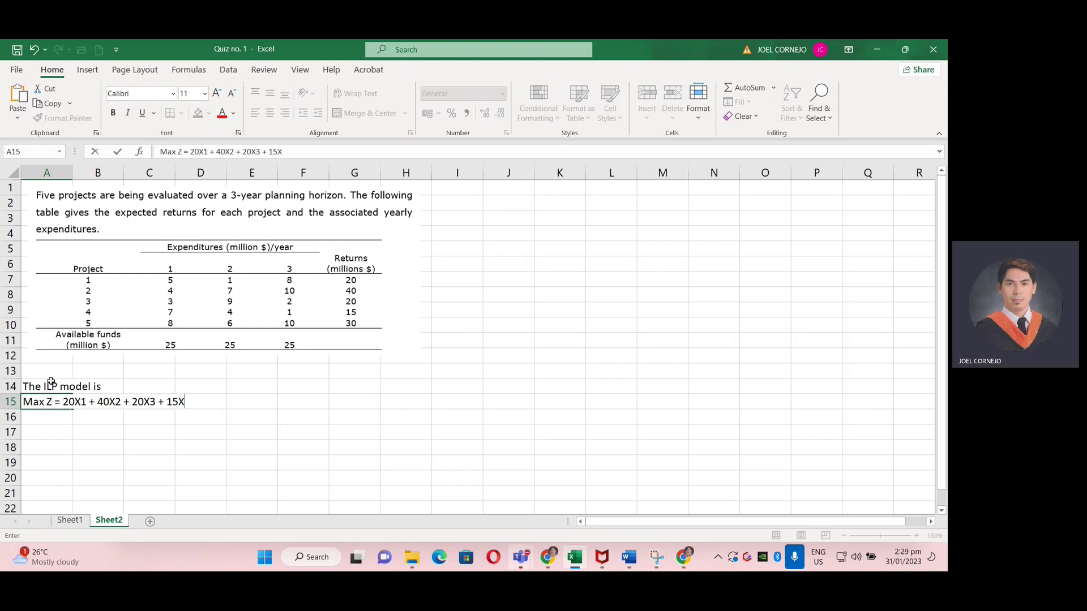
type("4 +")
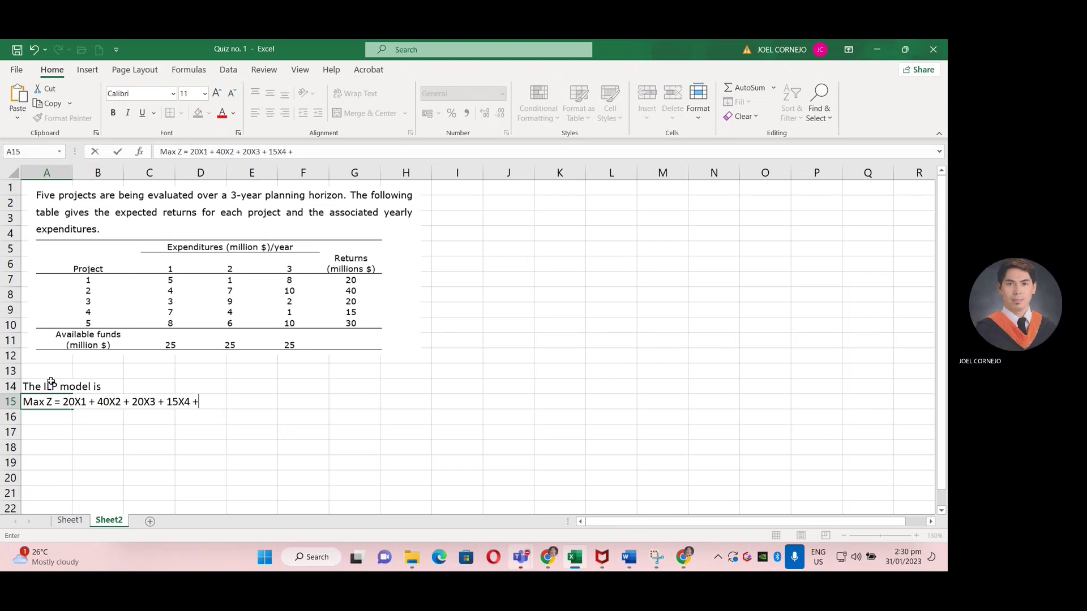
type(" 30")
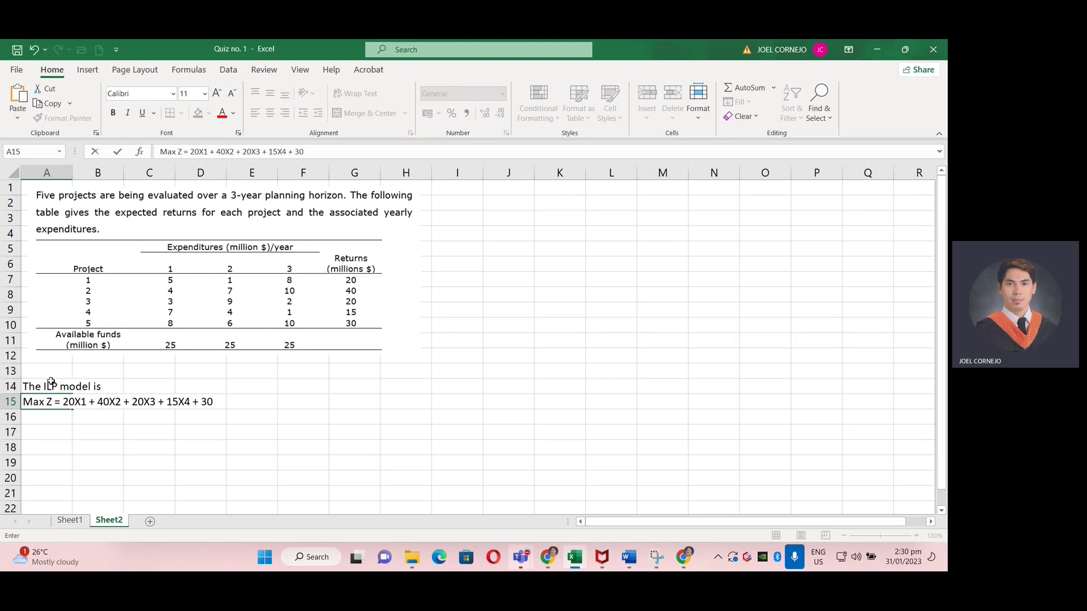
type("X5")
- Add the 'Subject to' label and type the constraint terms 5X1 + 4 X2 + 3X3 + 7X4 + 8X5 in B18
key("Return")
key("Return")
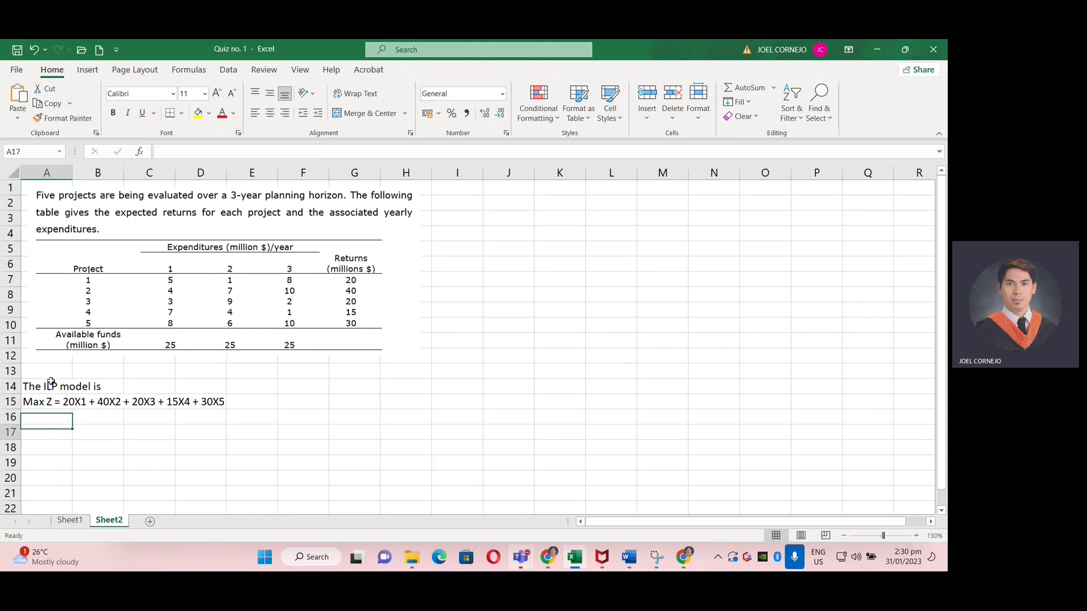
type("Subject ")
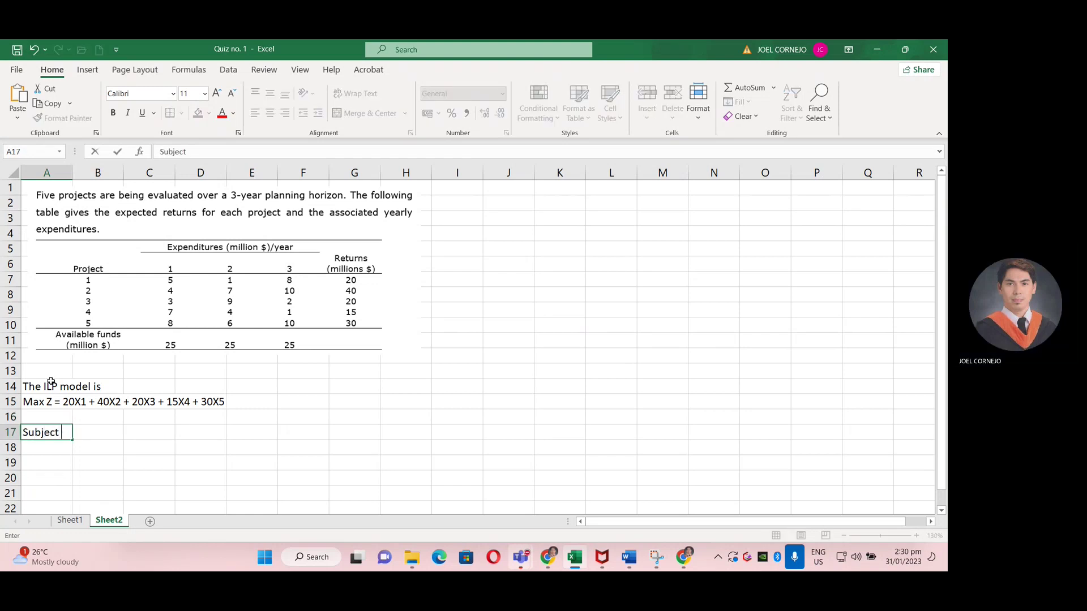
type("to")
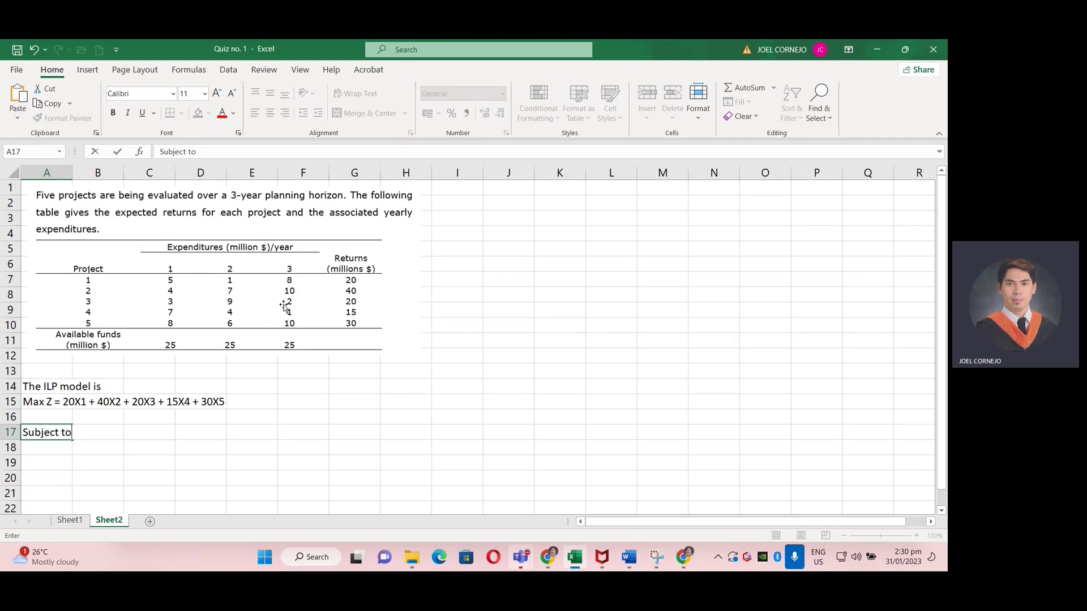
left_click(109, 448)
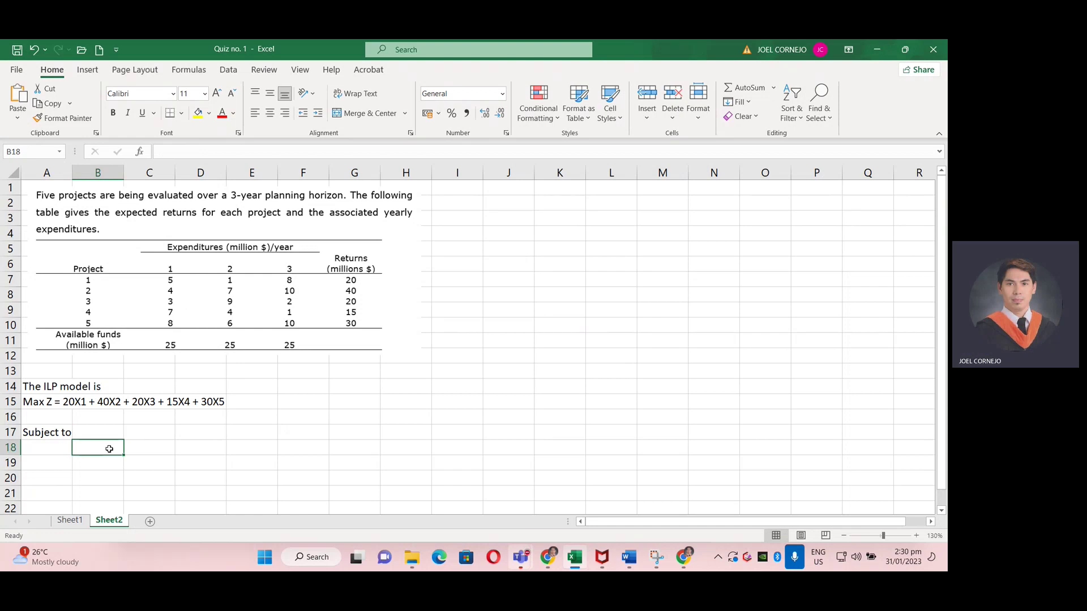
scroll(110, 450, "down", 1)
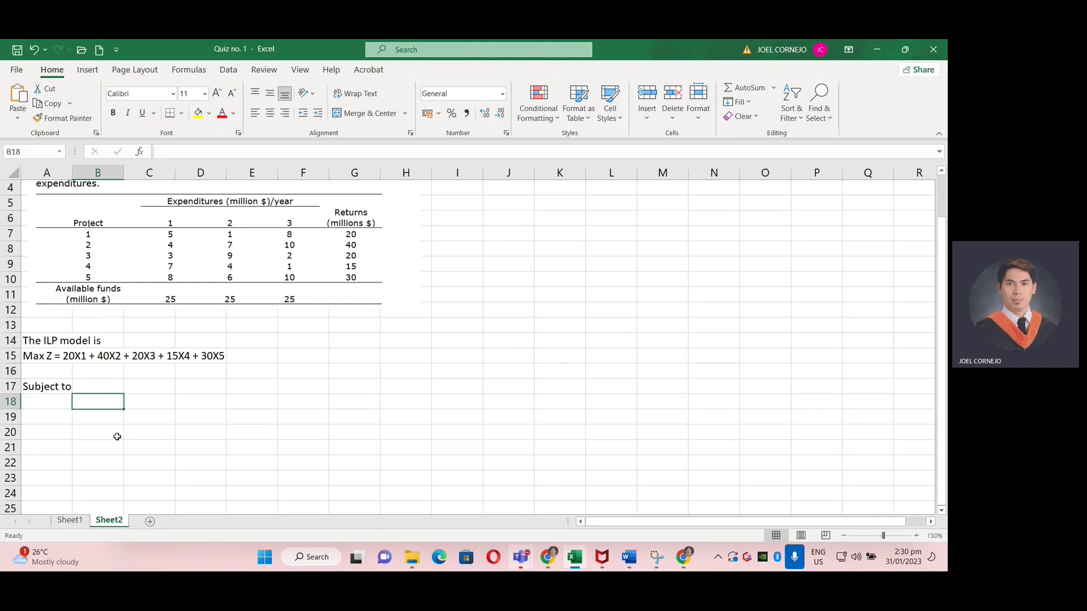
type("5X1")
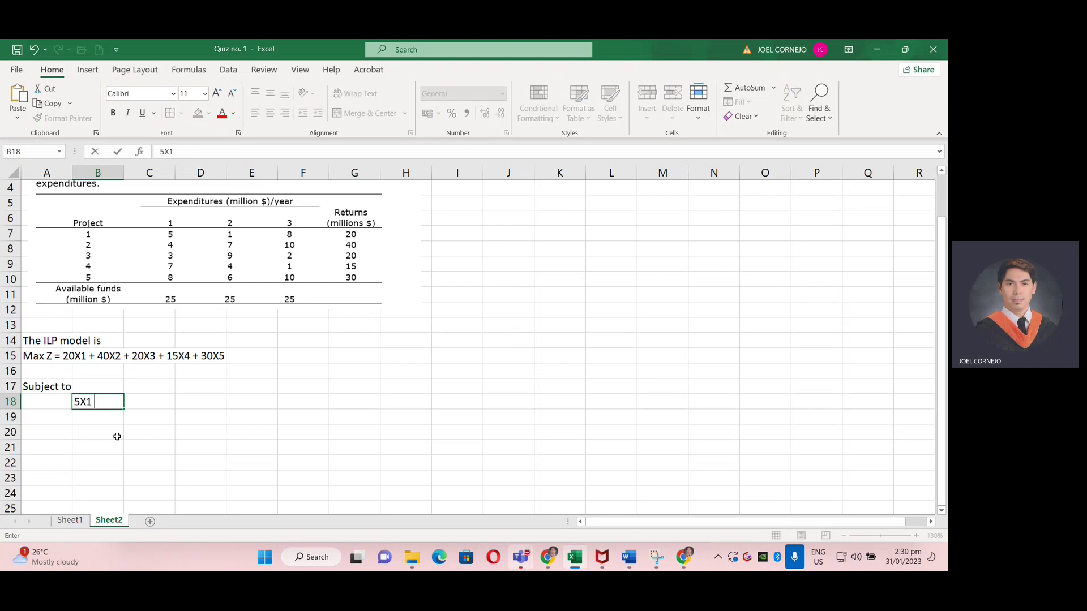
type(" + 4 X2")
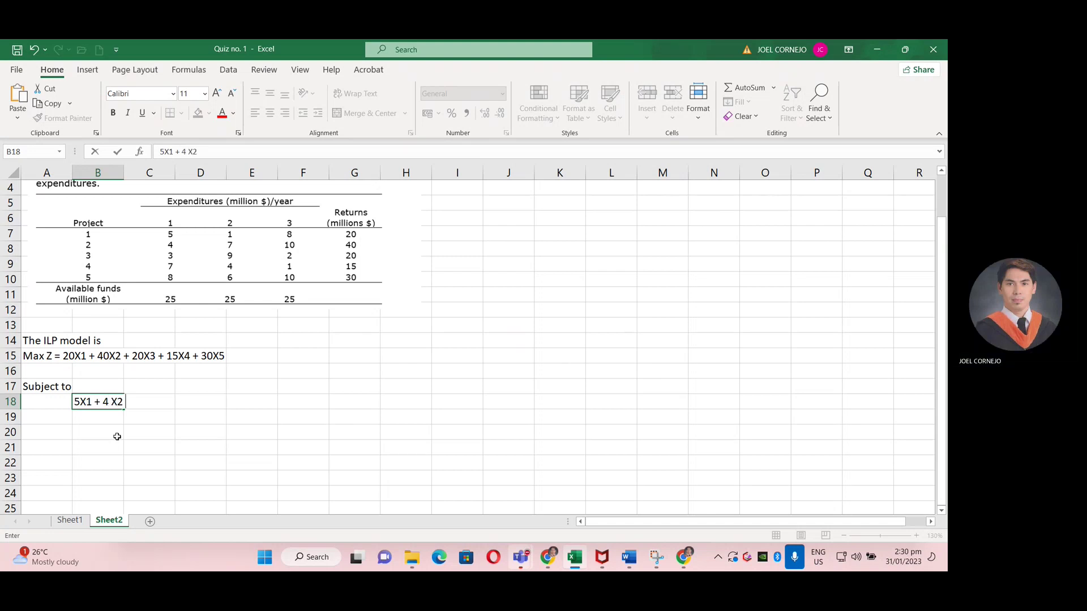
type(" + 3X")
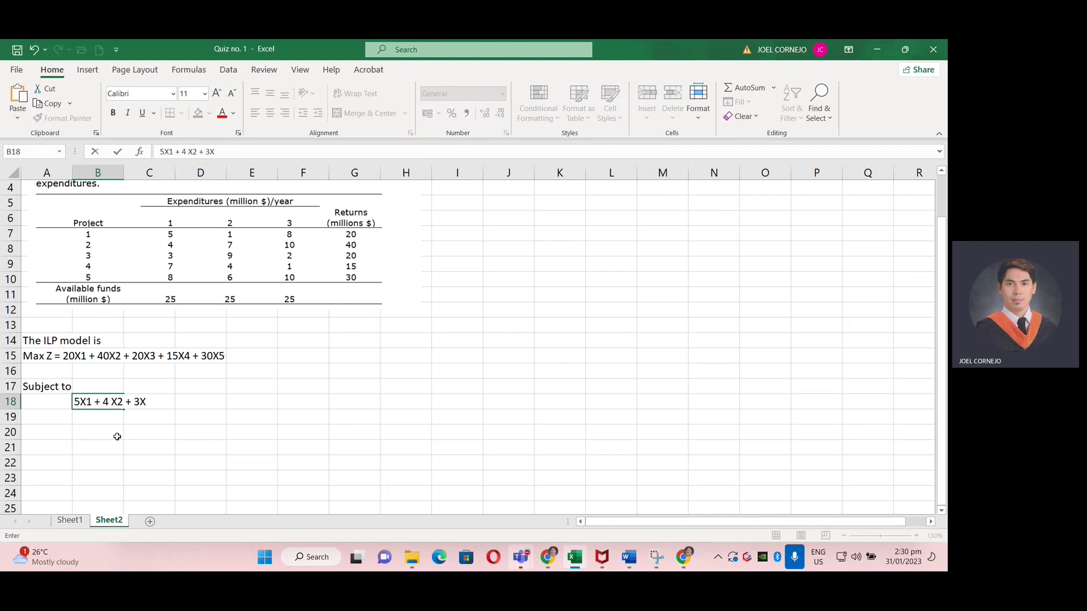
type("3")
type(" +")
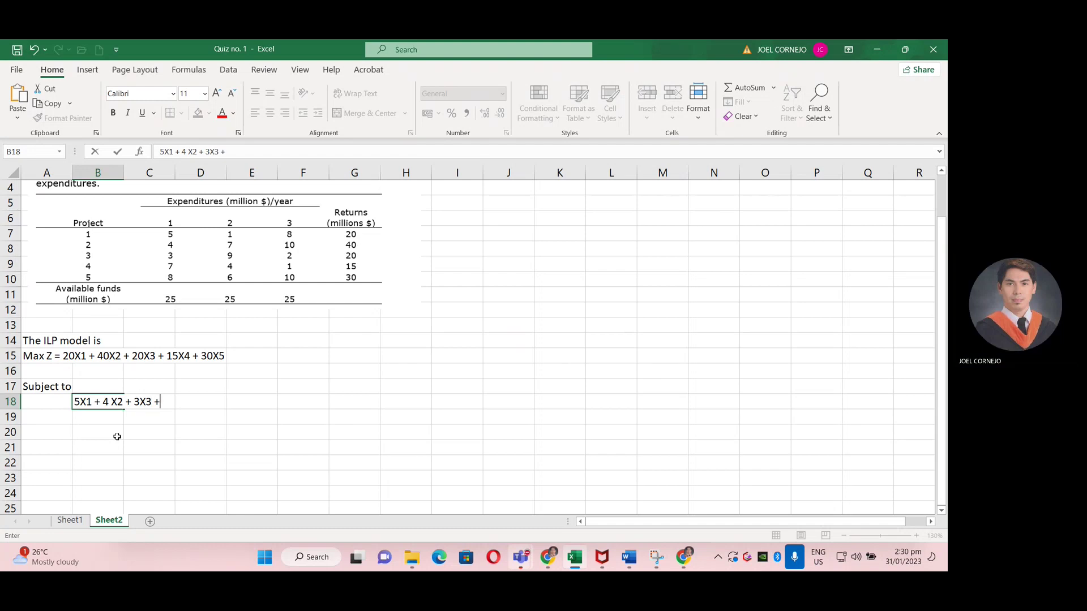
type(" 7X4 + 8")
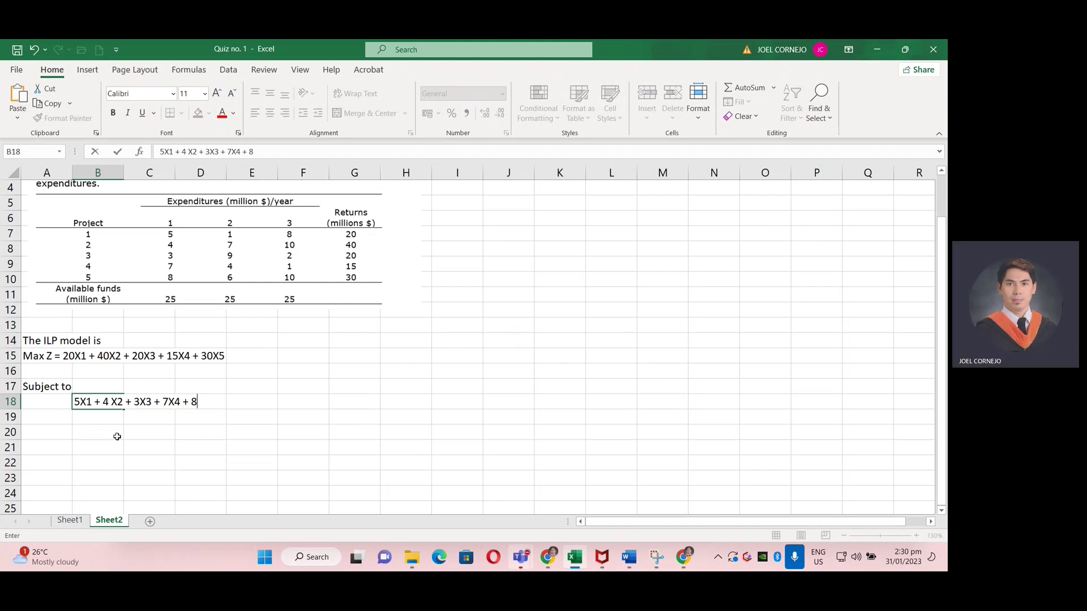
type("X5")
- Finish the first constraint with a ≤ symbol and the limit 25
left_click(88, 70)
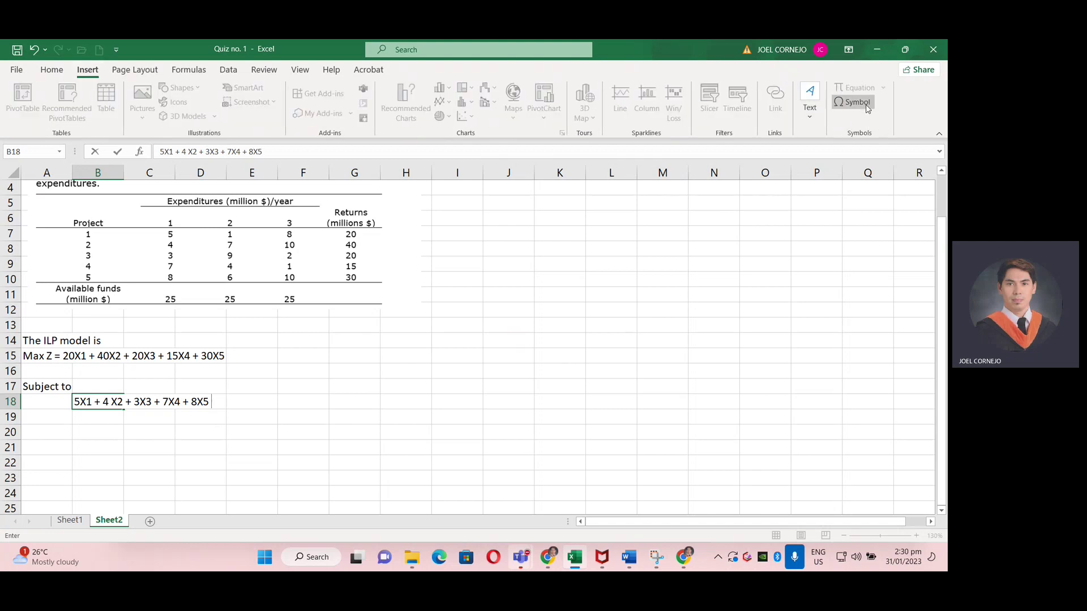
left_click(852, 102)
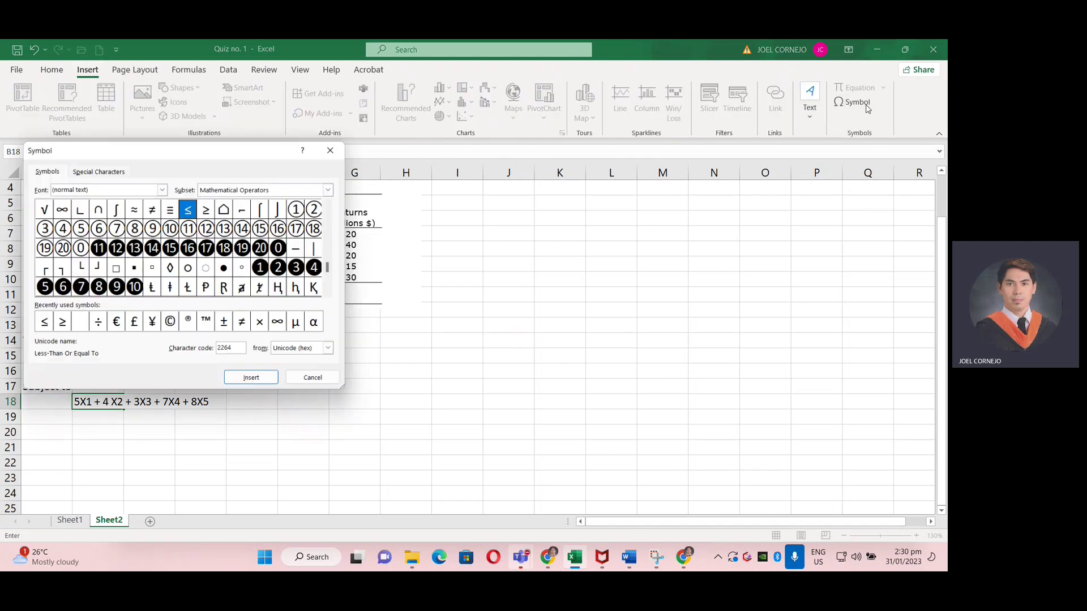
left_click(253, 380)
left_click(310, 383)
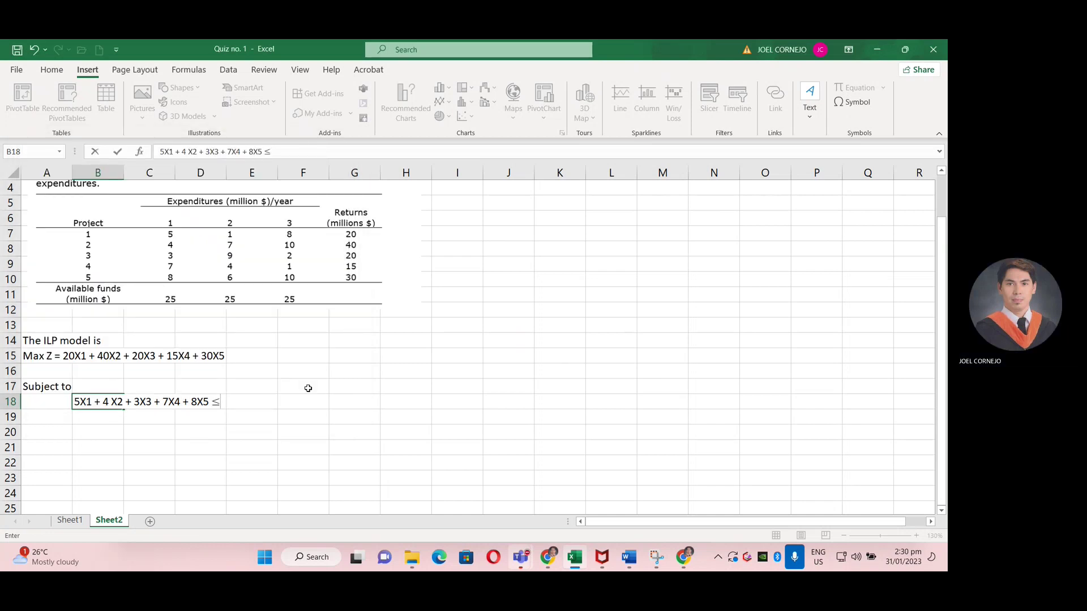
type("25")
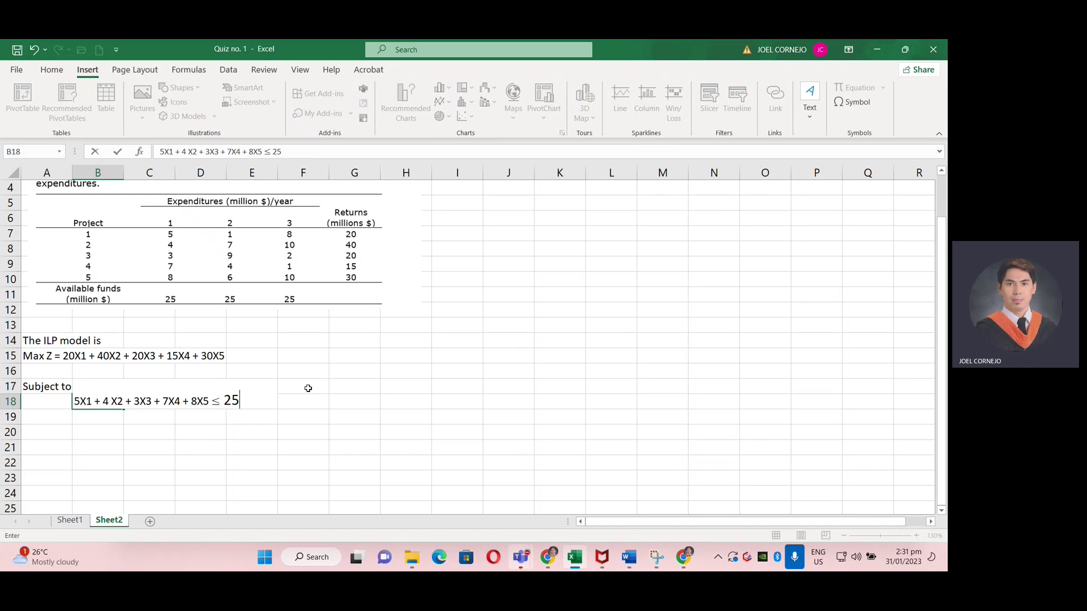
key("Return")
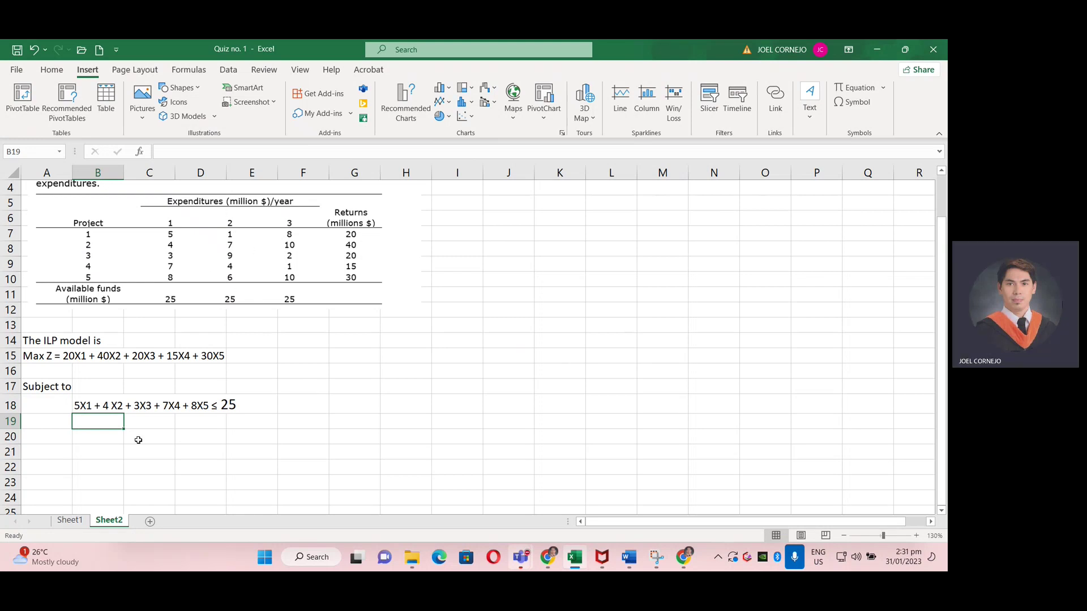
- Enter X1 + 7X2 +9X3 +4X4 + 6X5 in B19 and append '≤ 25' copied from row 18
type("X1")
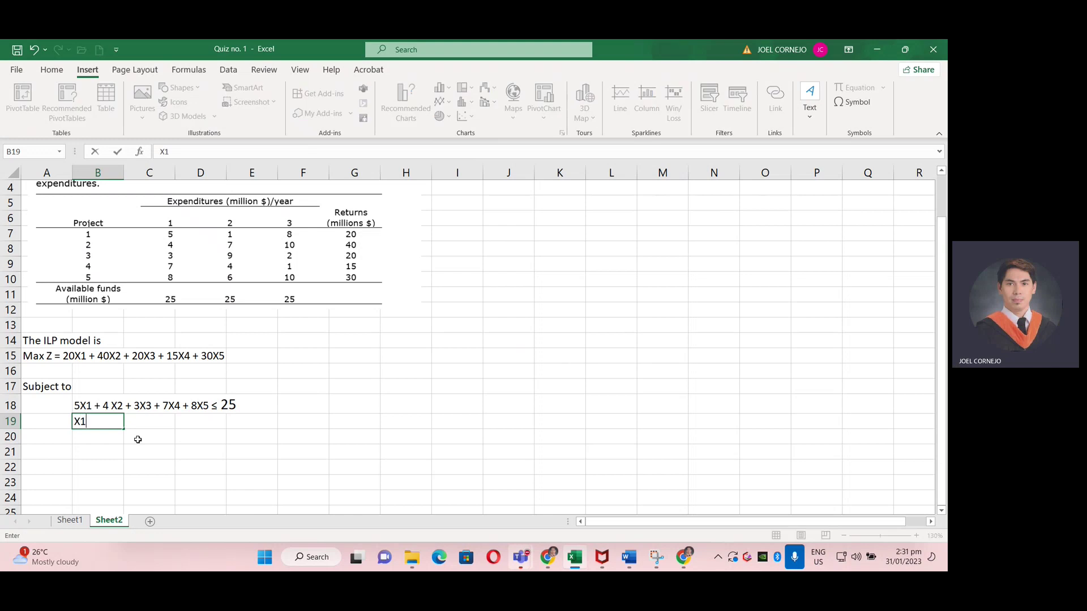
type(" + 7X2 +9X")
type("3 +")
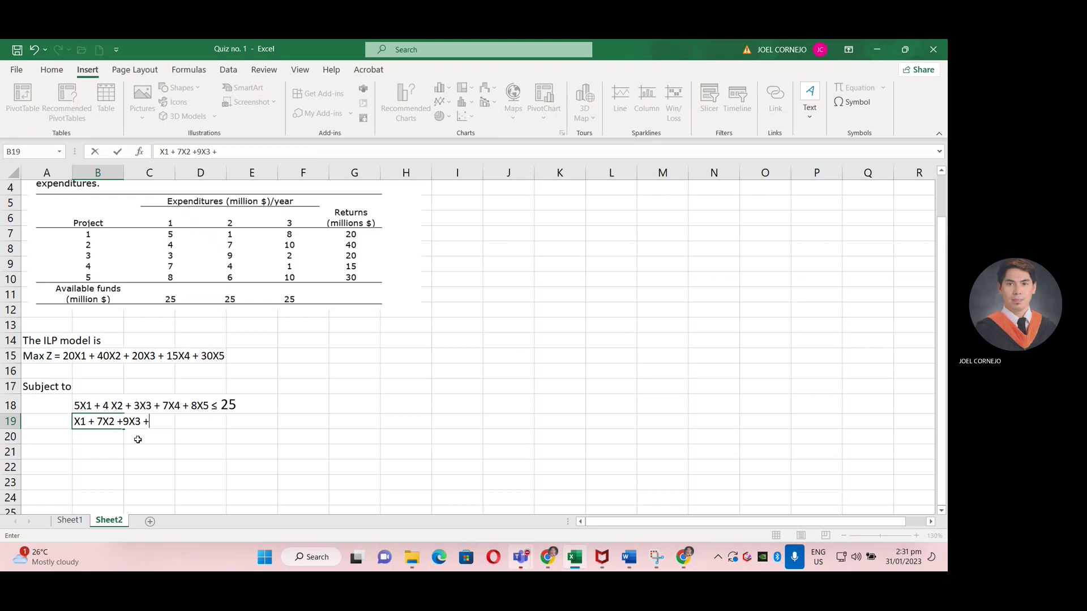
type("4X4 + 6X5")
left_click(206, 406)
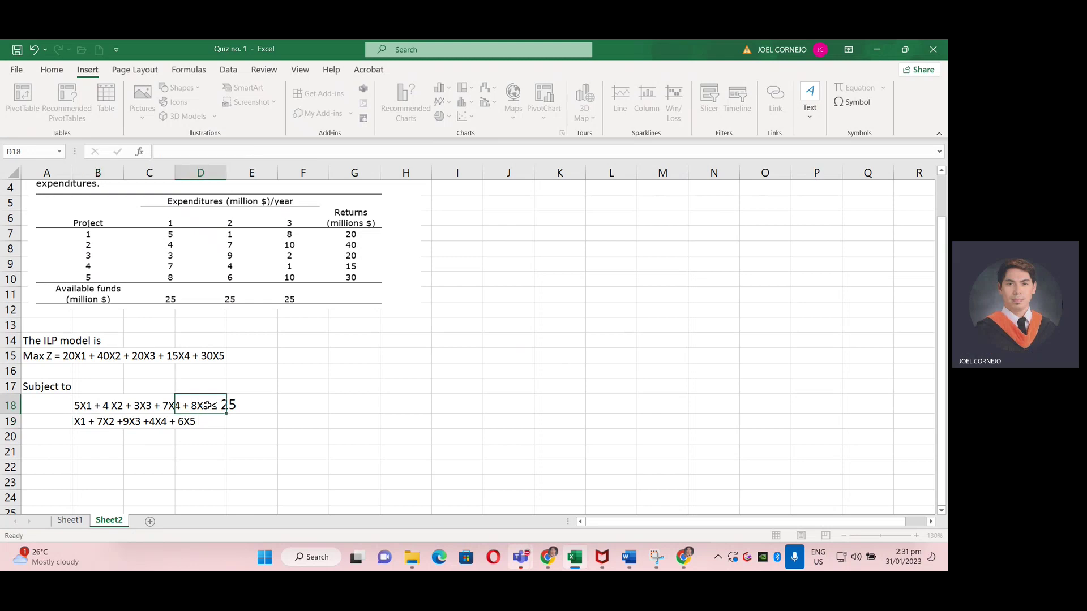
double_click(99, 407)
left_click_drag(211, 405, 253, 404)
key("ctrl+c")
left_click(196, 419)
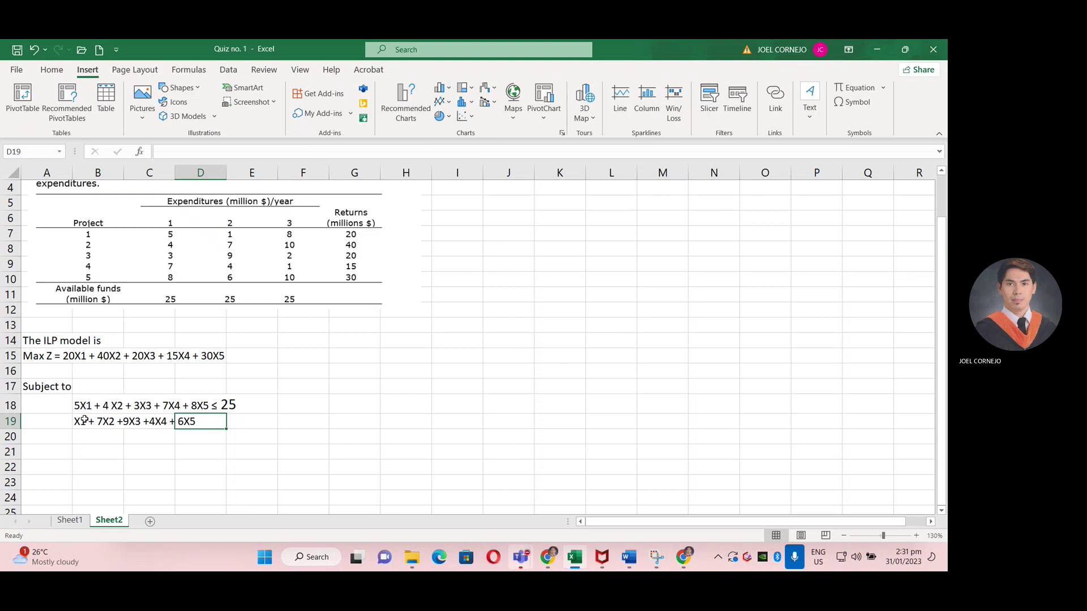
double_click(85, 422)
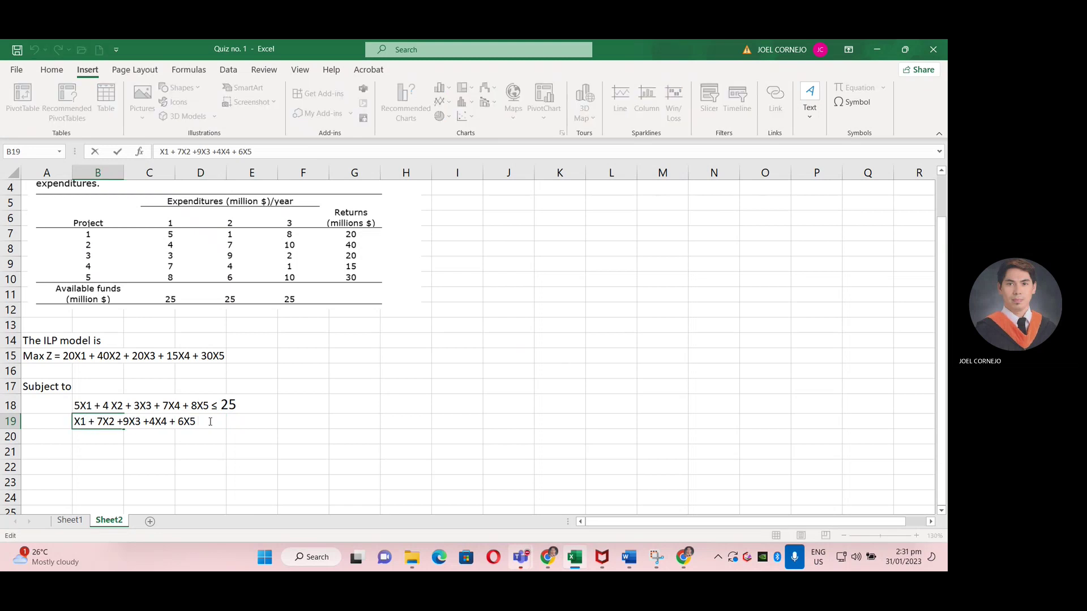
key("ctrl+v")
left_click(105, 440)
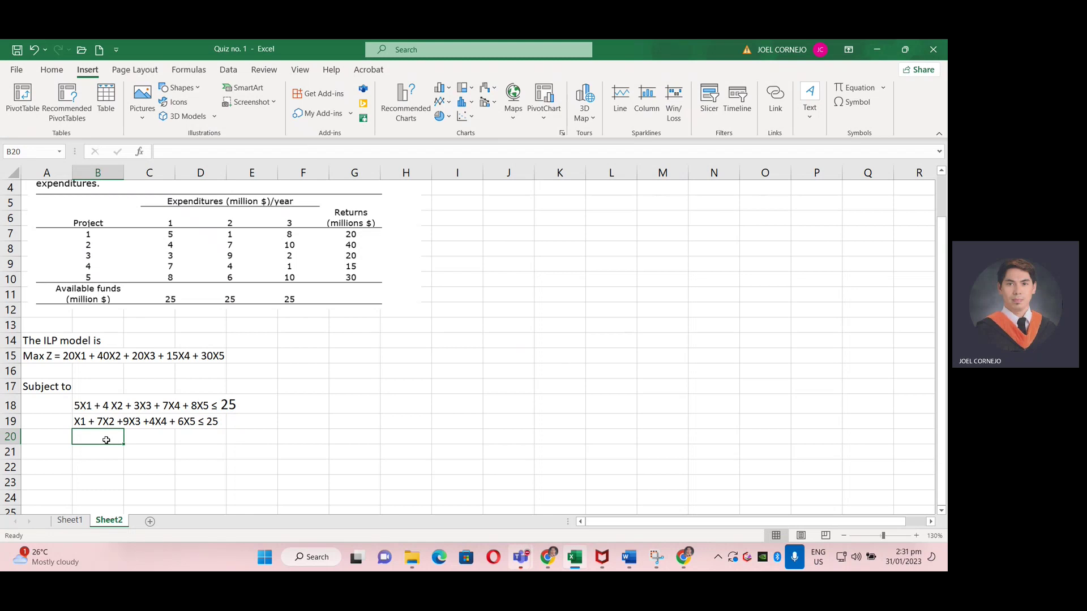
- Type 8X1 + 10X2 + 2X3 + X4 + 10X5 in B20 and paste '≤ 25' at its end
type("8X1 +")
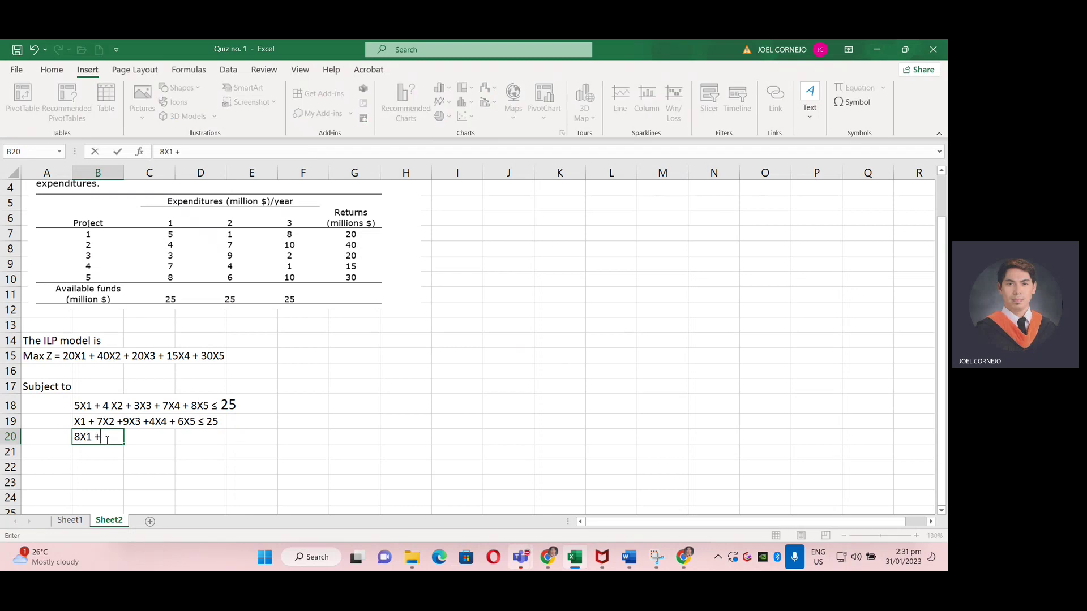
type(" 10X2 + 2X")
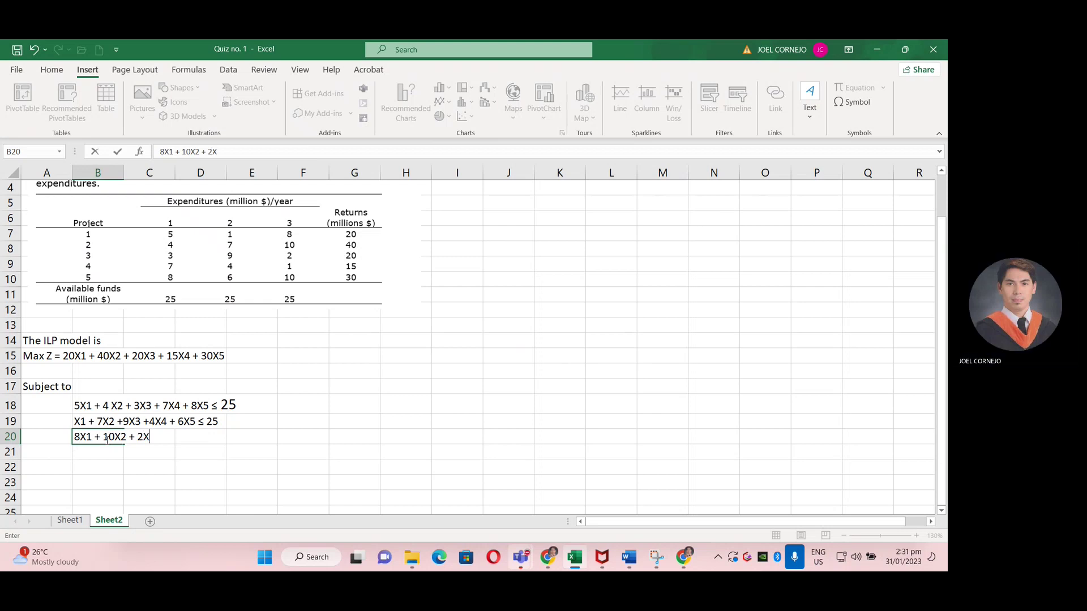
type("3 + X4 +  10X5")
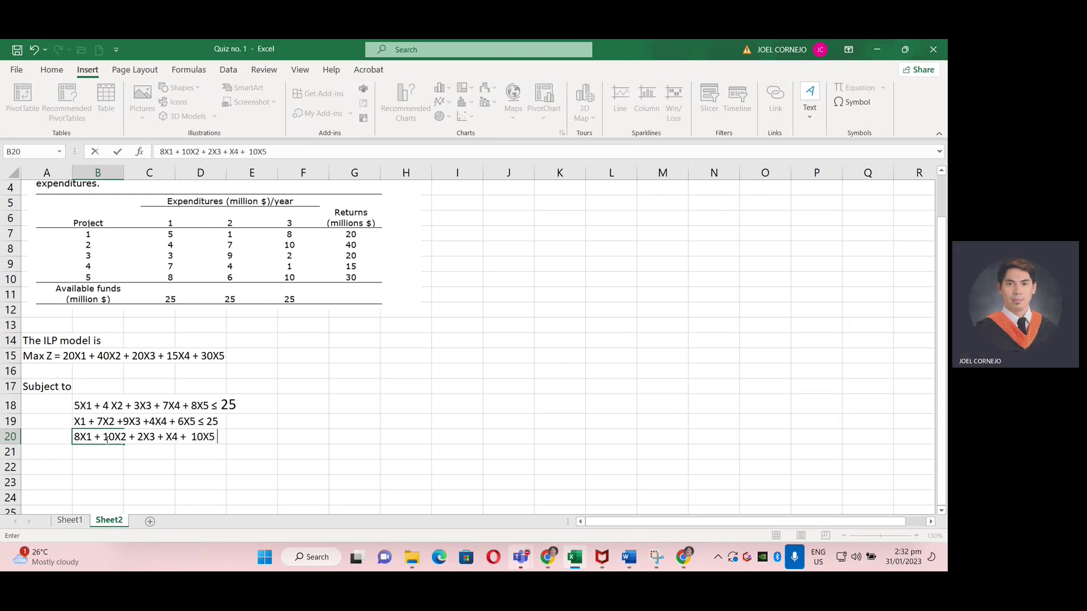
key("ctrl+v")
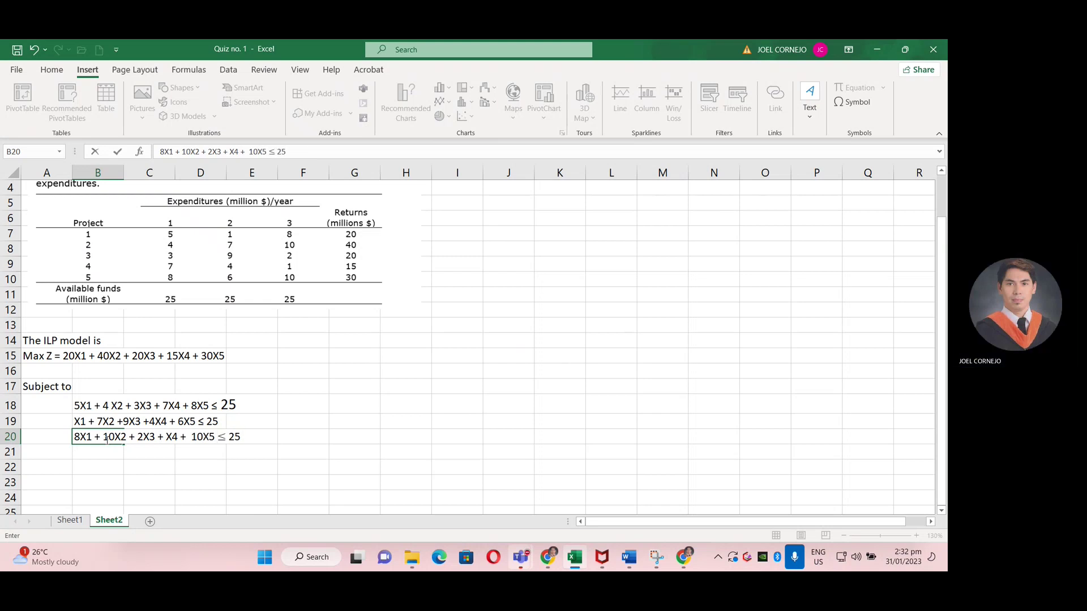
left_click(118, 456)
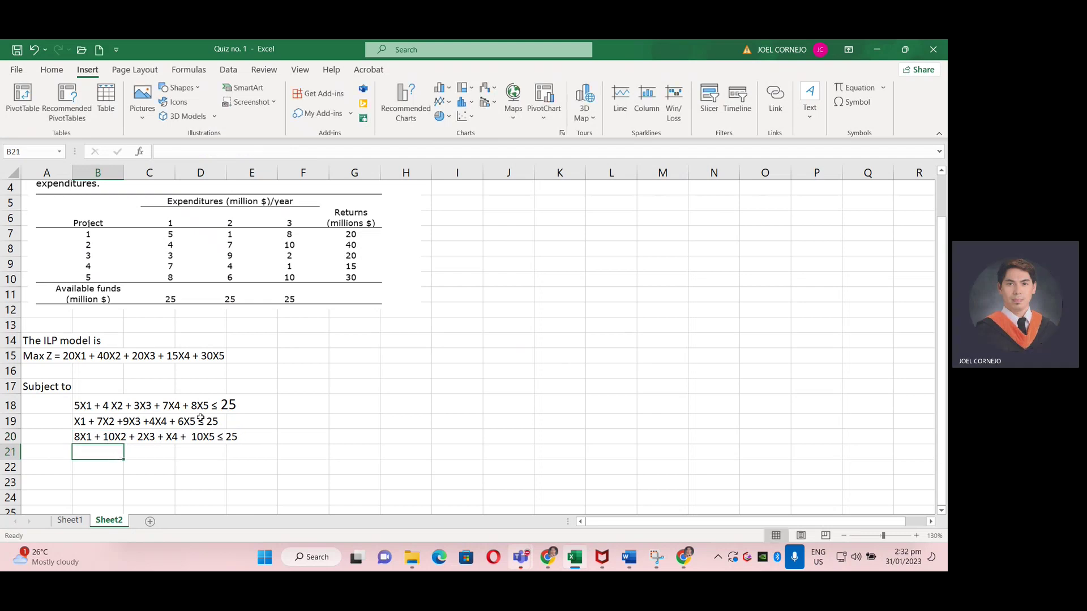
scroll(201, 418, "down", 1)
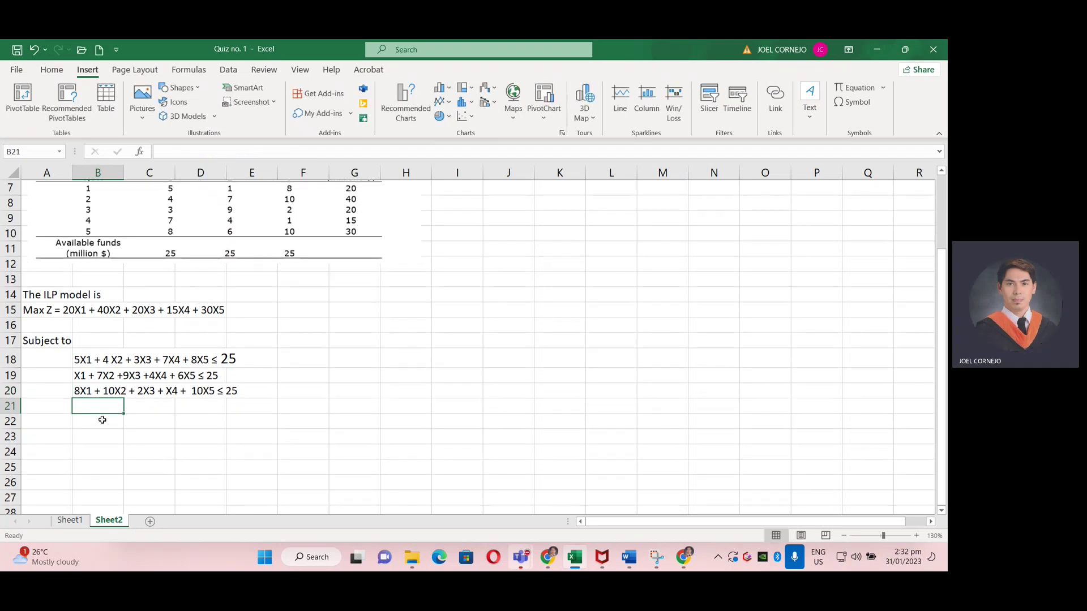
- Enter X1, X2, X3, X4, X5 = (0, 1) in B21 as the binary restriction
type("X1 + 7X2 +9X3 +4X4 + 6X5 ≤ 25")
key("shift+Right")
type(", ")
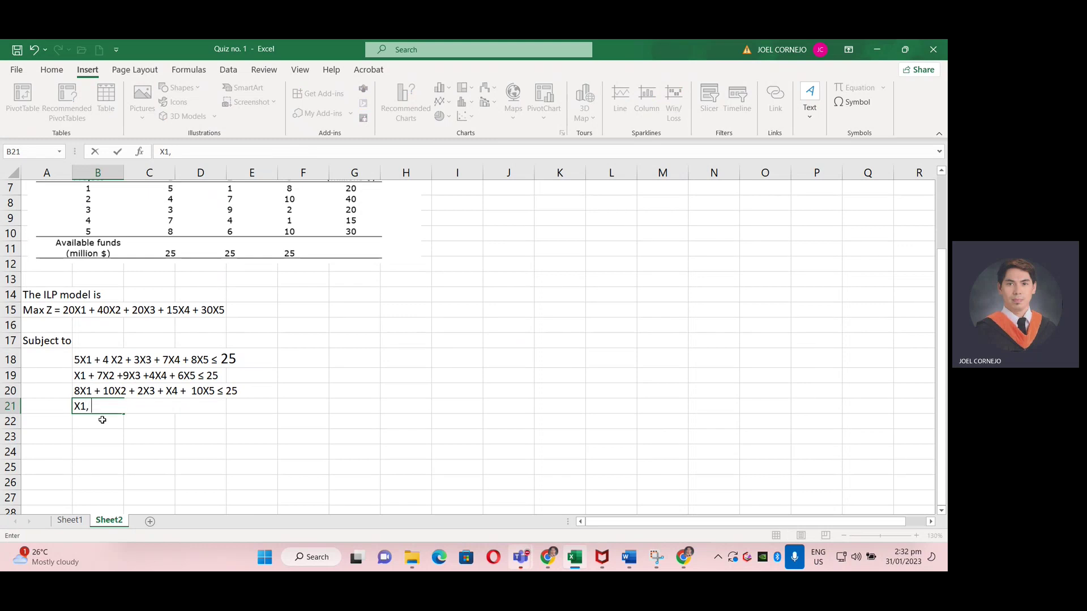
type("X2, X3, X4, X5")
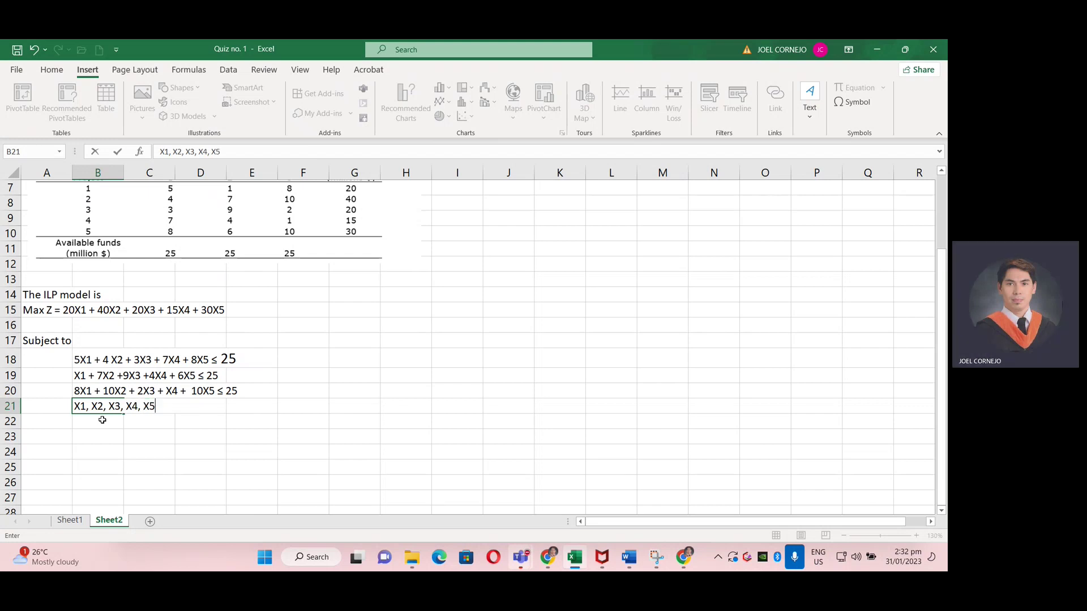
type(" = (0, 1)")
scroll(380, 362, "up", 2)
scroll(380, 362, "down", 2)
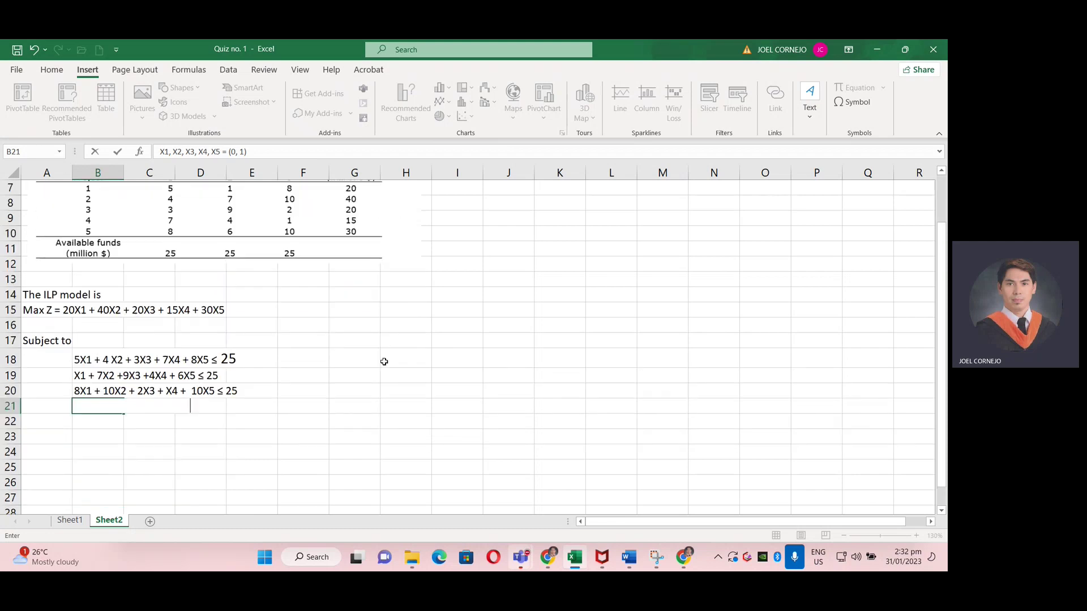
scroll(481, 315, "up", 2)
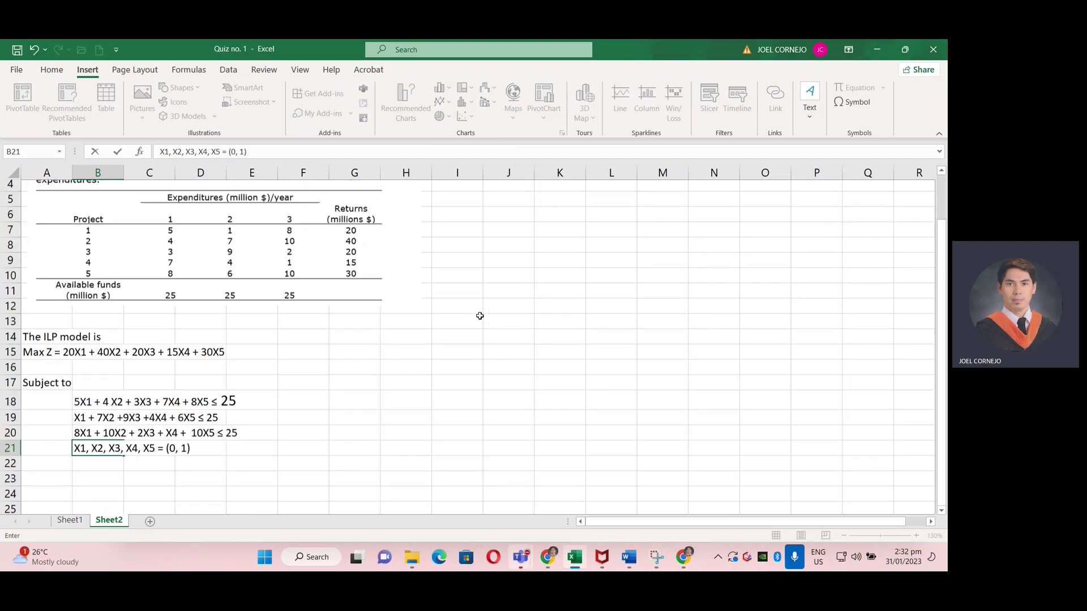
- Enter project numbers 1, 2, 3, 4, 5 across J5:N5
left_click(508, 327)
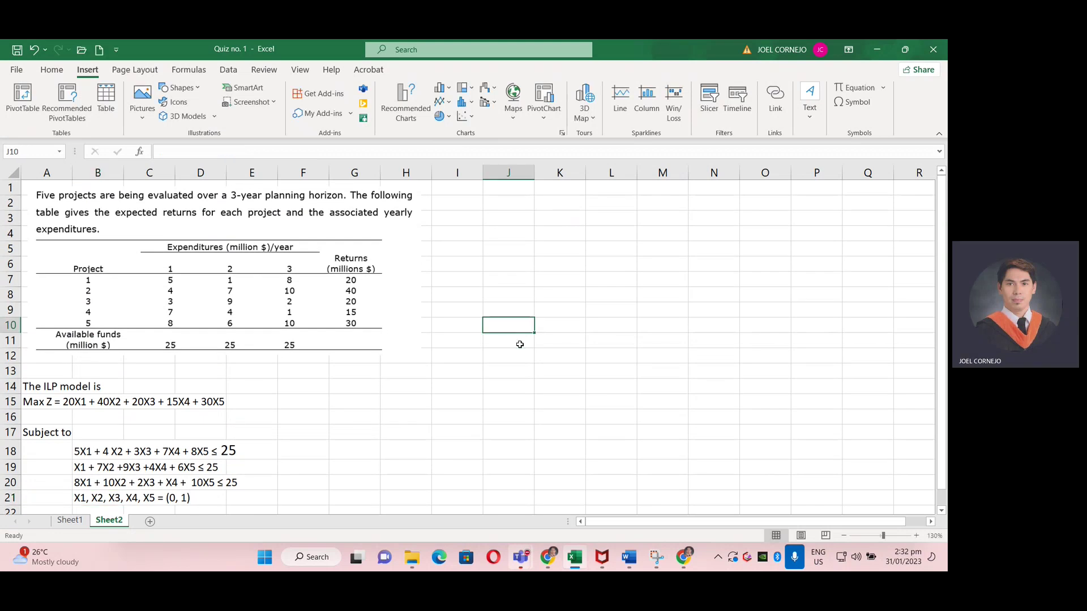
left_click(517, 250)
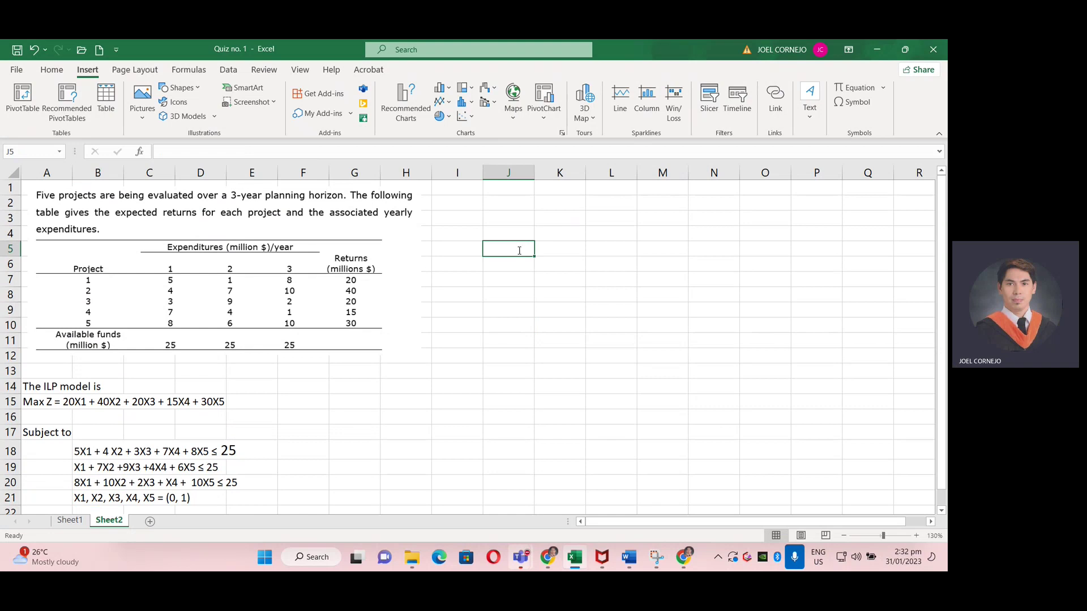
type("1")
key("Tab")
type("2")
key("Tab")
key("Tab")
type("3")
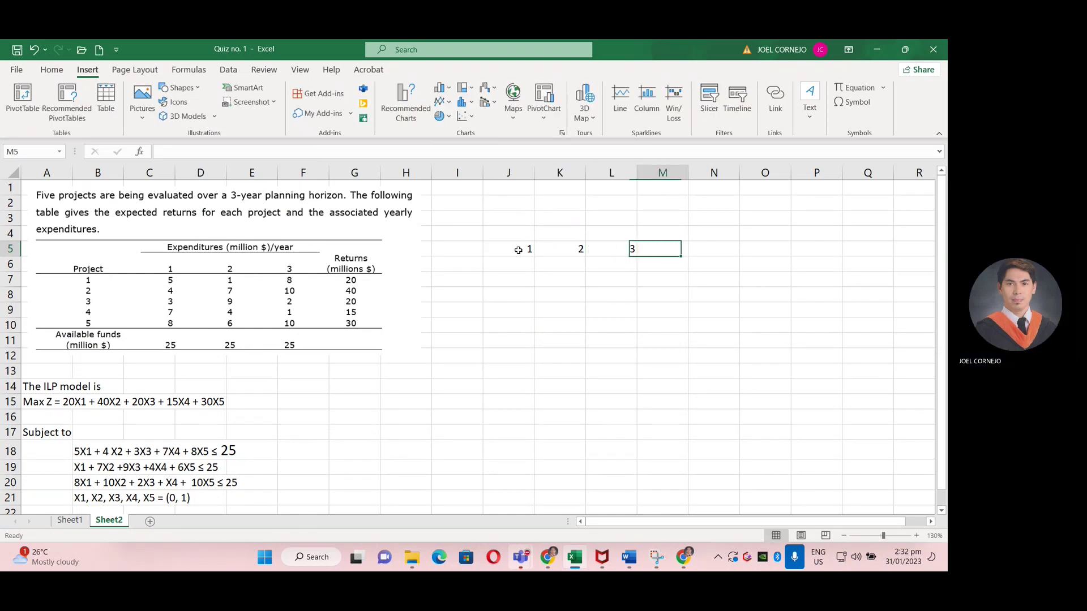
key("Tab")
type("4")
key("Tab")
type("5")
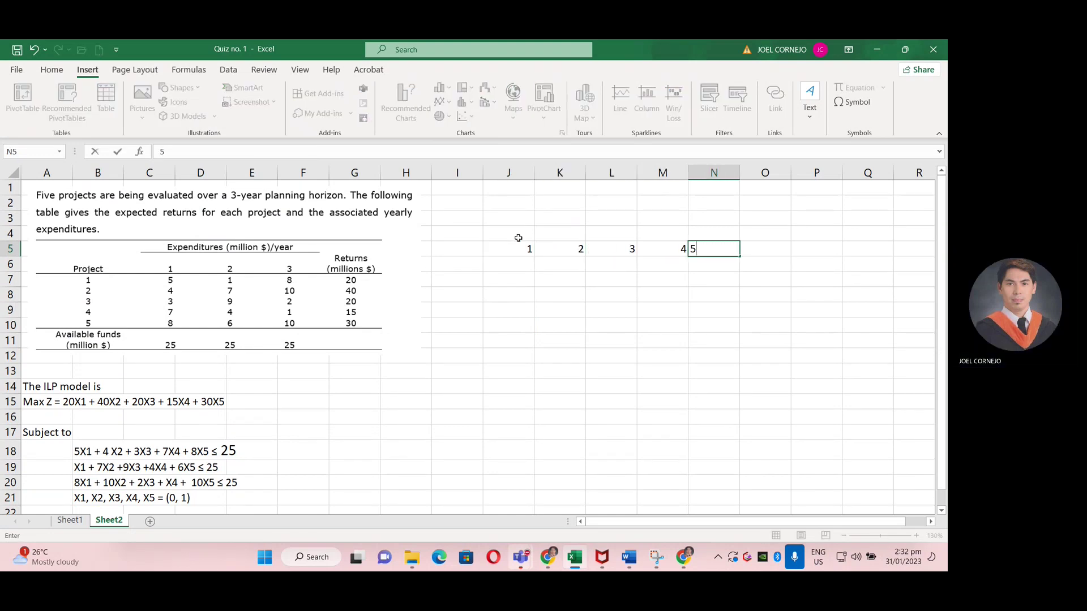
- Merge and centre J4:N4 and give it the heading 'Project'
left_click_drag(518, 237, 730, 251)
left_click(537, 235)
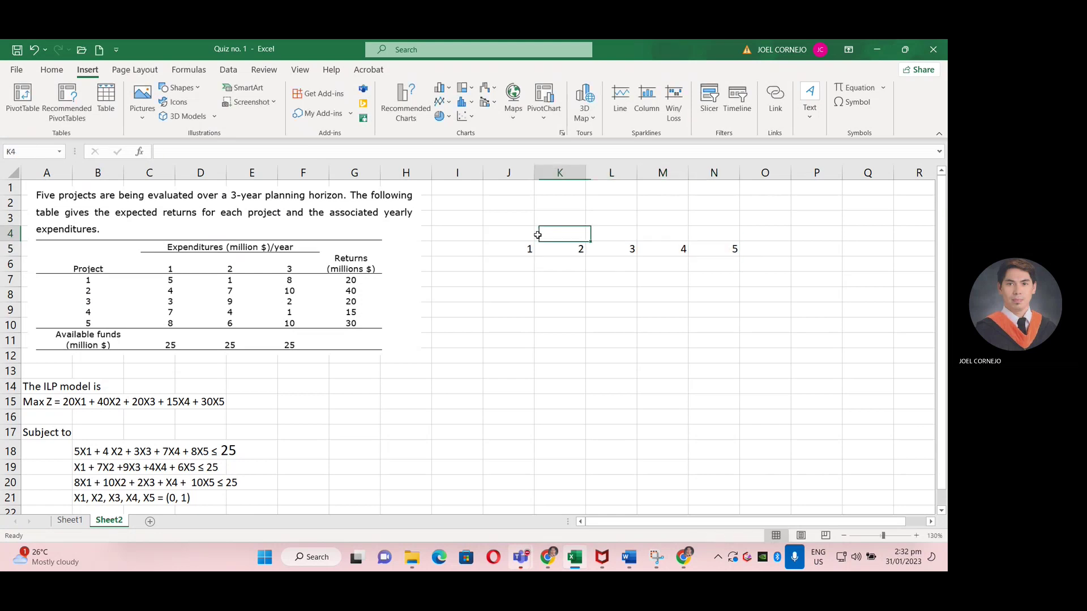
left_click_drag(538, 235, 626, 235)
left_click_drag(529, 232, 730, 234)
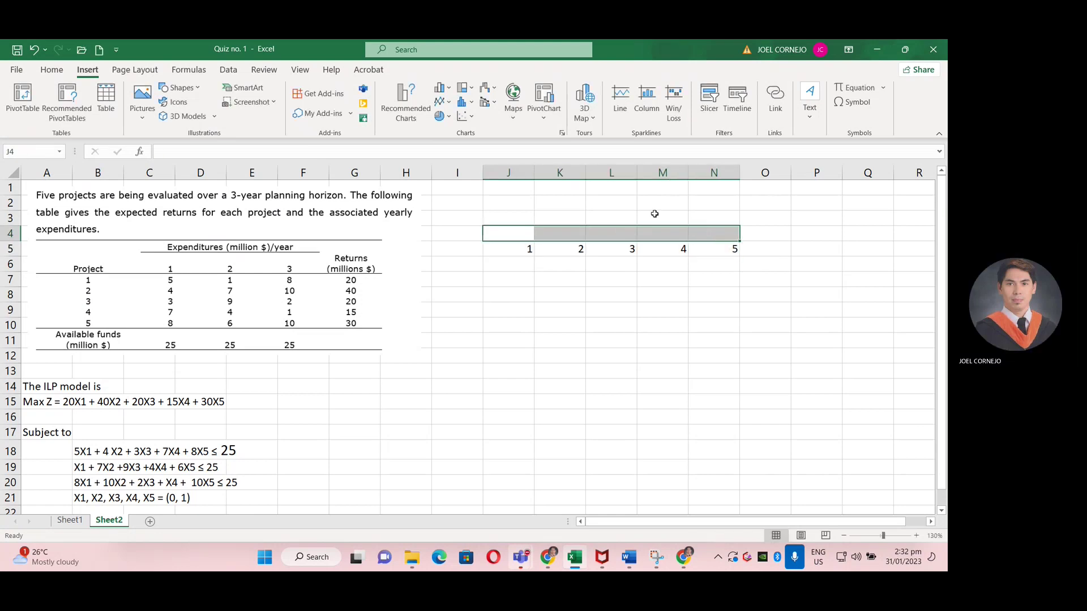
left_click(52, 69)
left_click(364, 114)
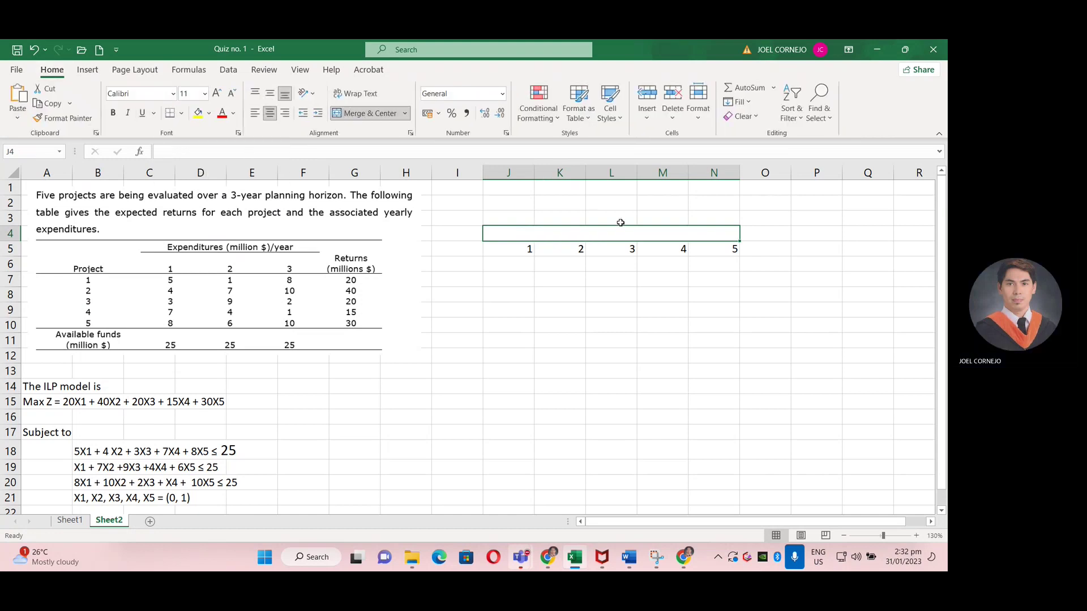
type("Project")
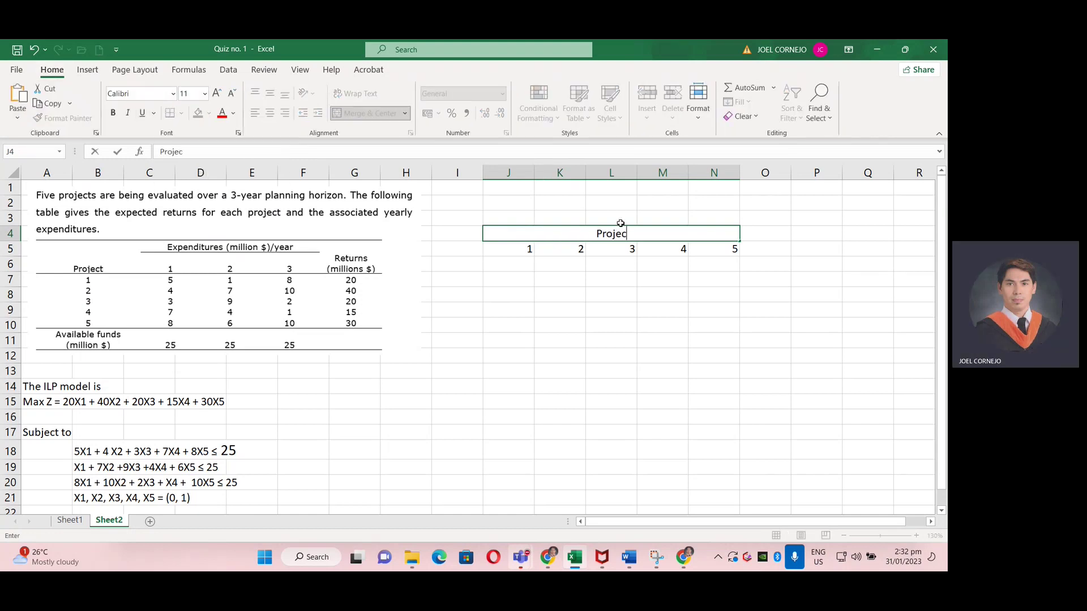
key("Return")
key("Return")
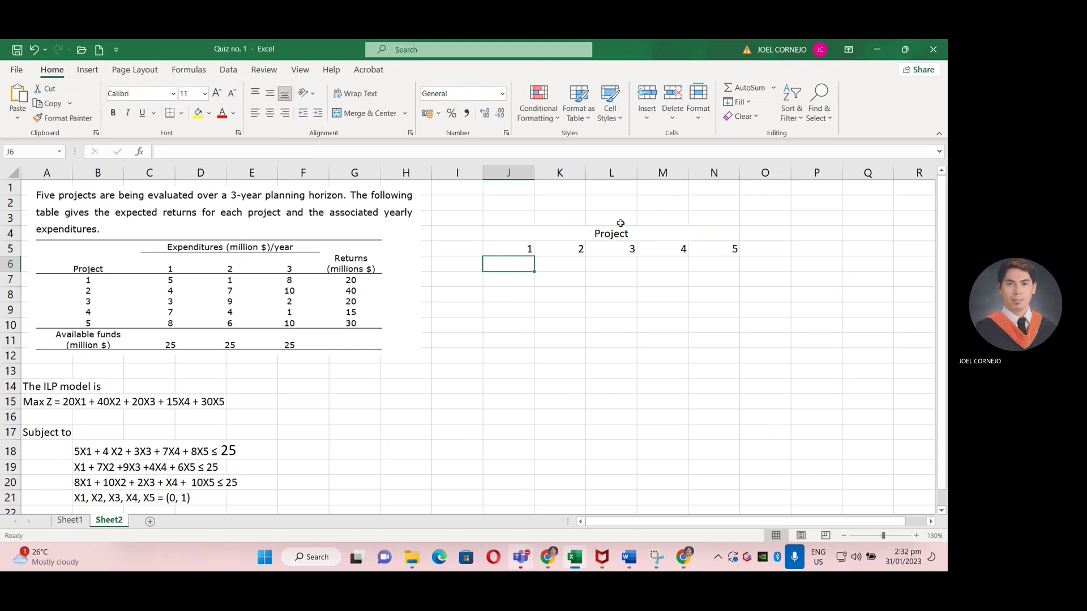
- Label I7 'Max' and enter returns 20, 40, 20, 15 for projects 1–4
left_click(510, 279)
key("Left")
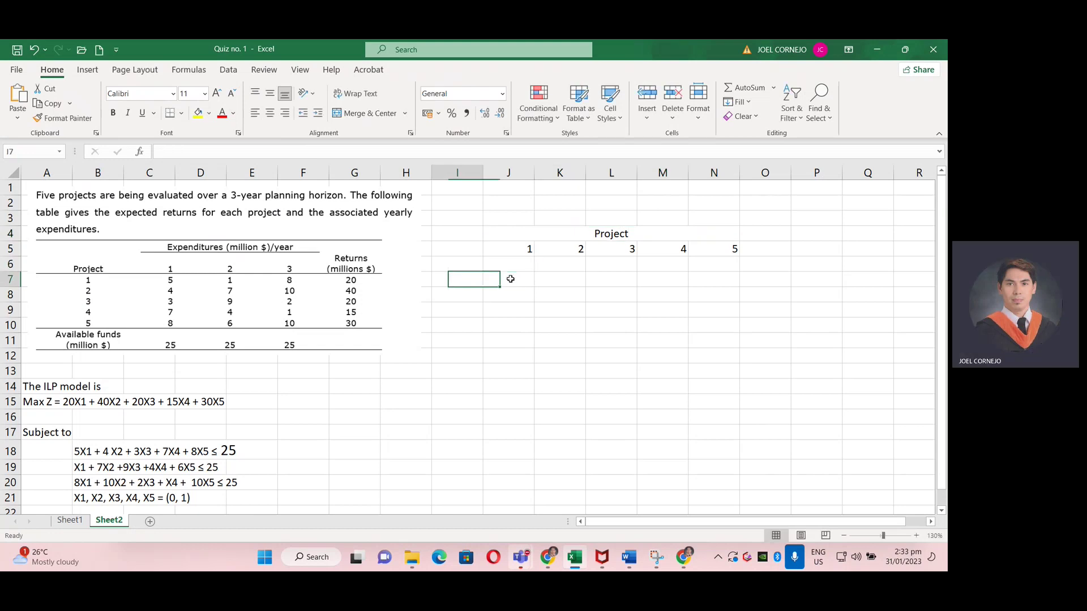
type("Max")
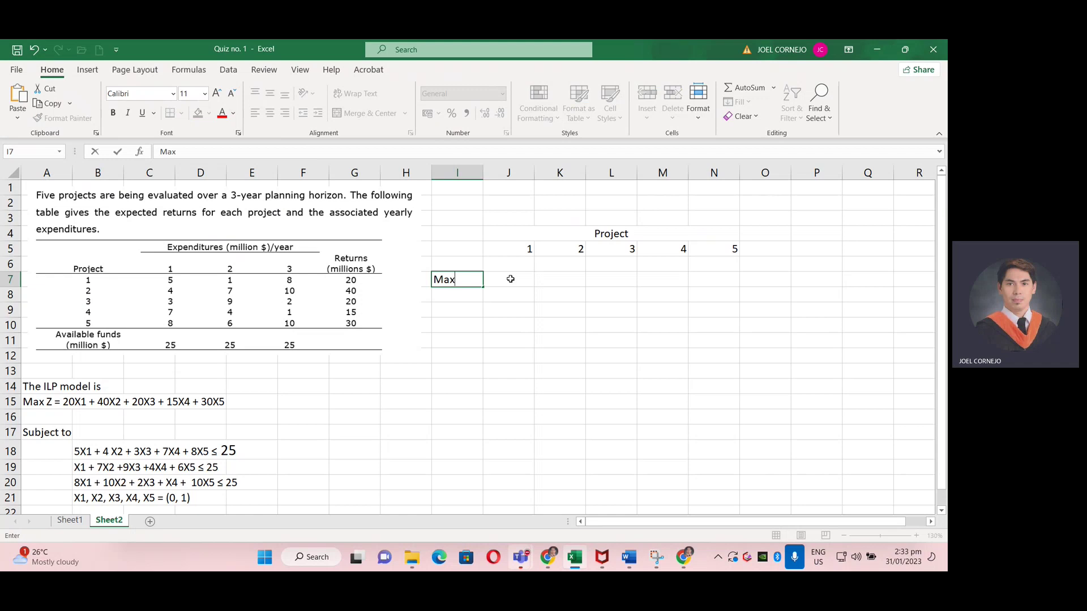
key("Right")
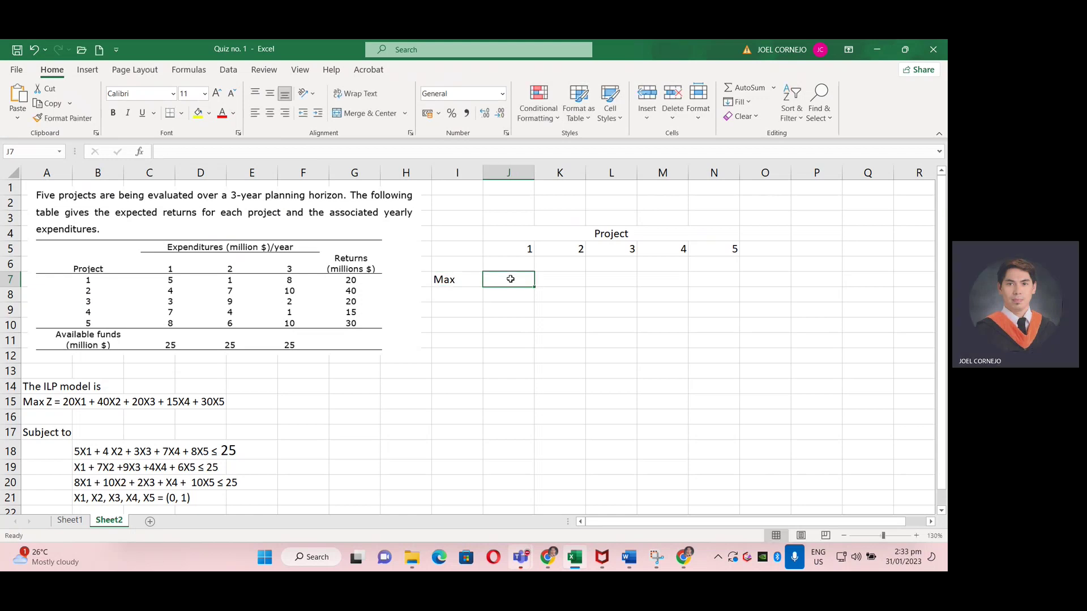
type("20")
key("Right")
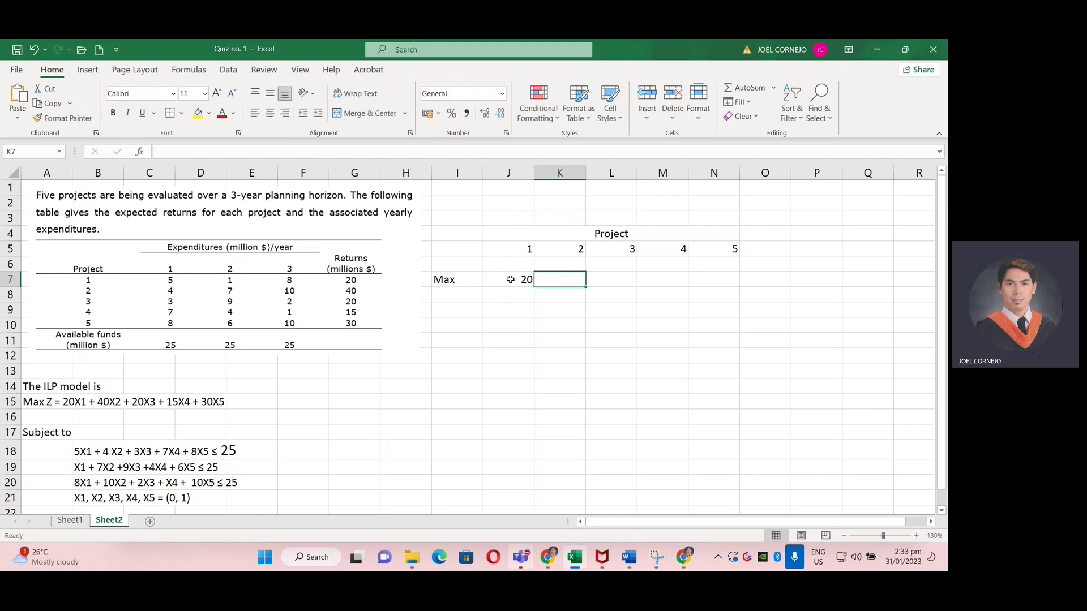
type("40")
key("Right")
type("20")
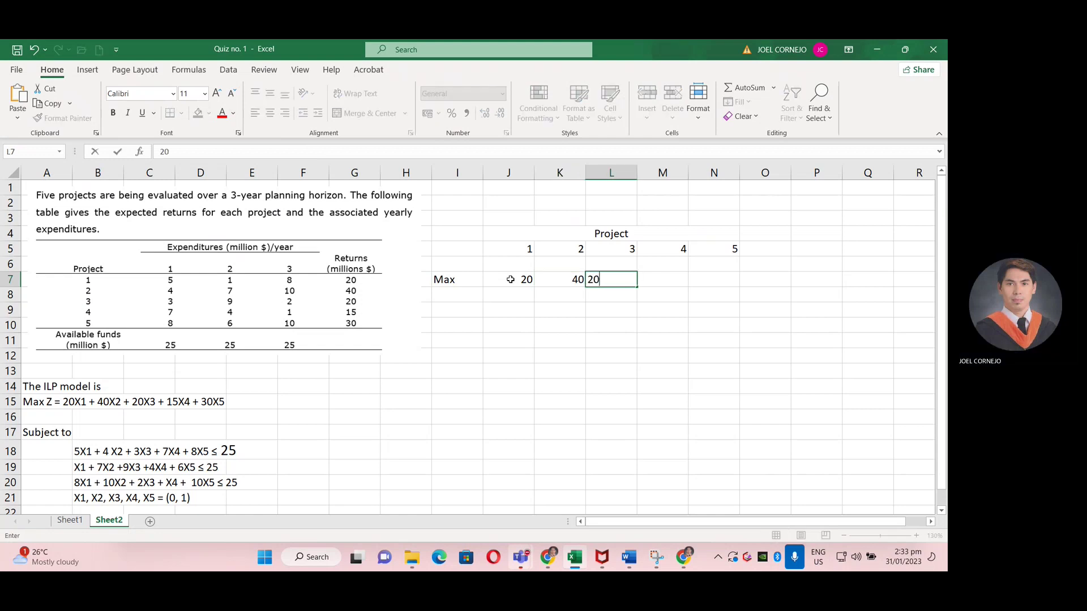
key("Right")
type("15")
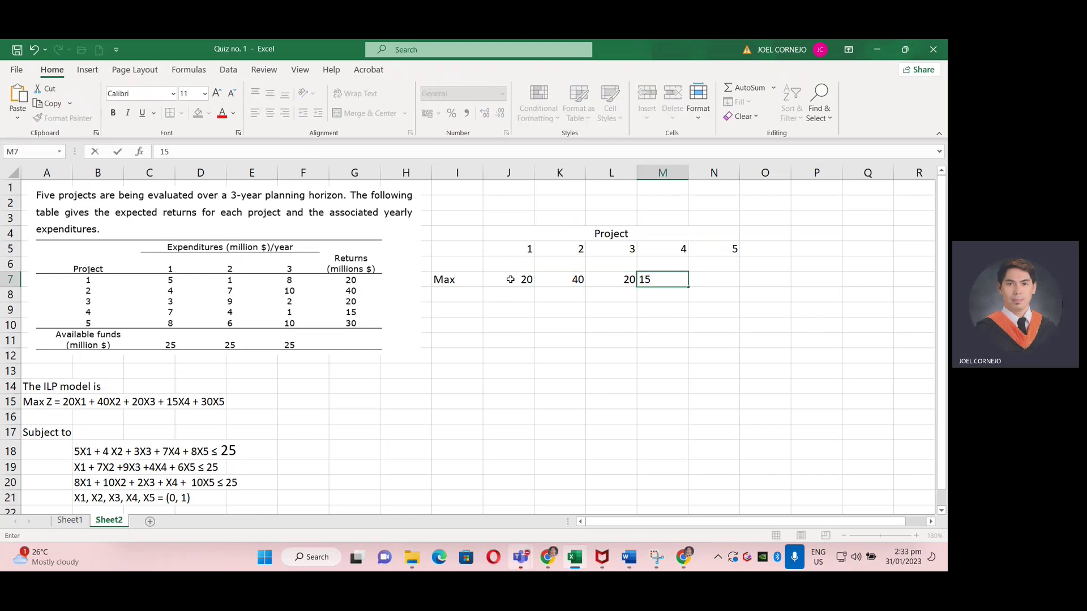
key("Return")
- Clear a stray entry, enter project 5's return 30, and select the J5:N7 block
type("3")
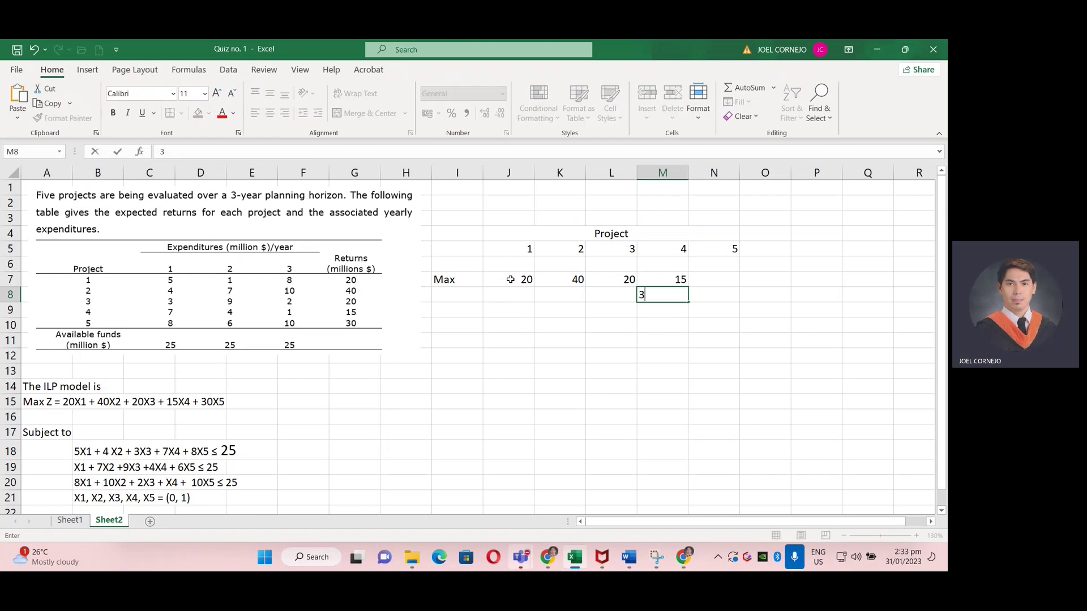
key("Up")
key("Right")
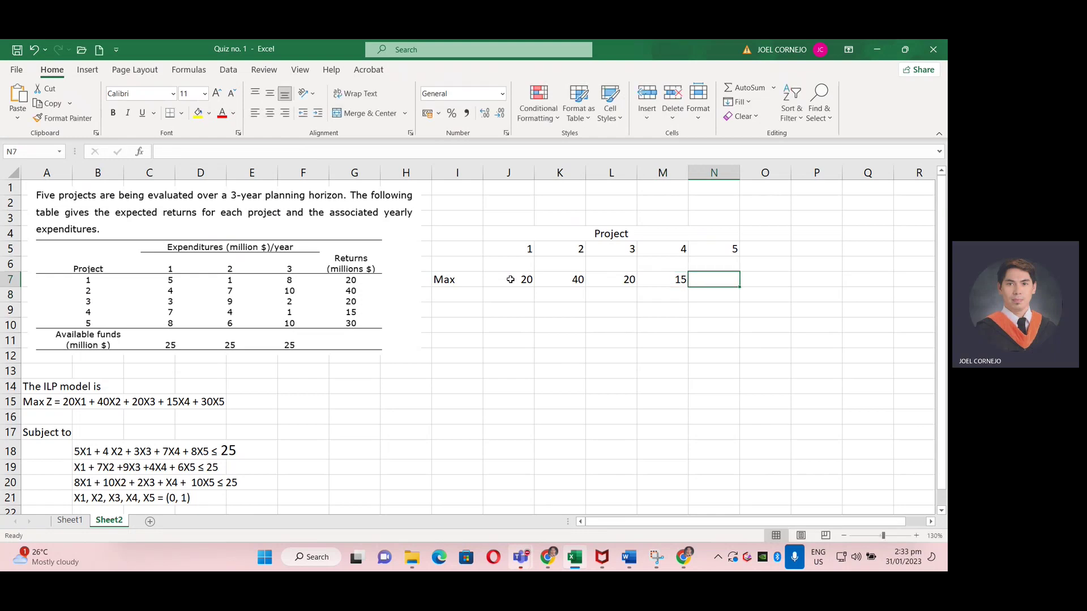
type("30")
left_click_drag(515, 249, 712, 281)
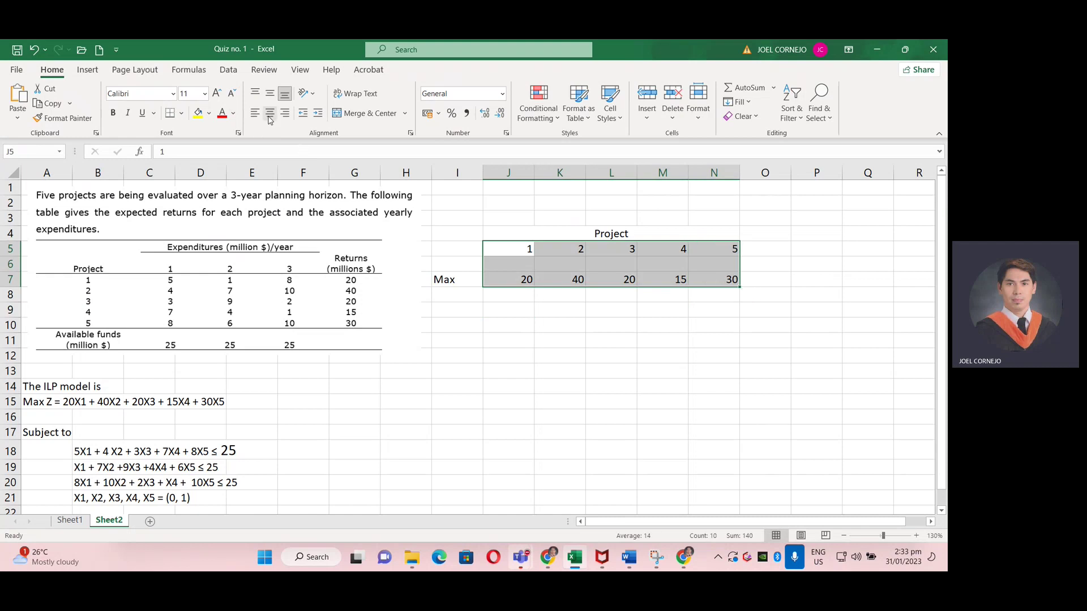
- Label I9 'St' and enter the first expenditure row 5, 4, 3, 7, 8
left_click(560, 324)
left_click(463, 313)
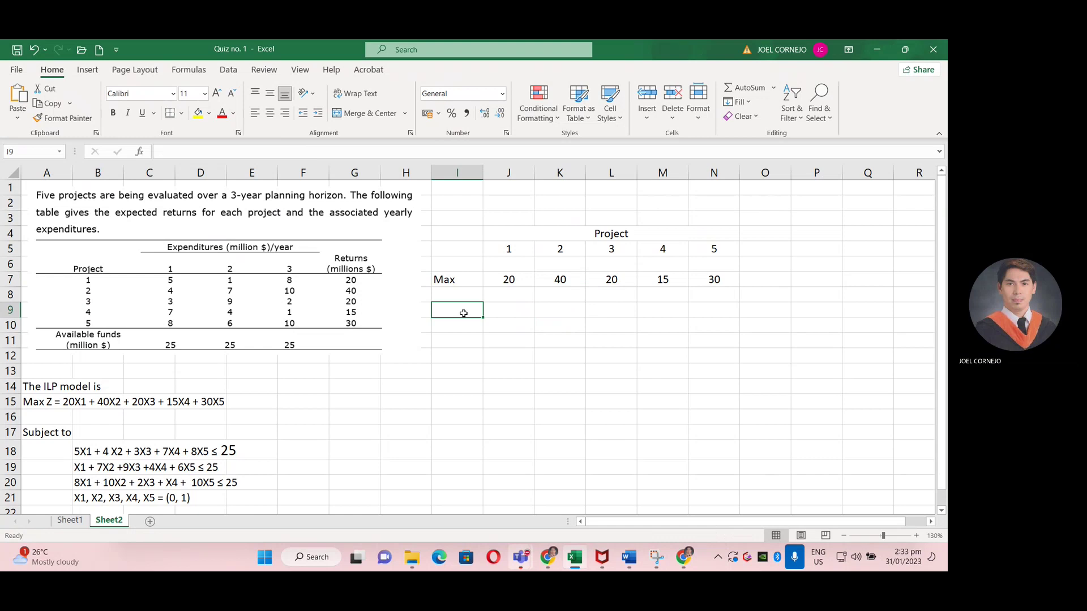
type("S")
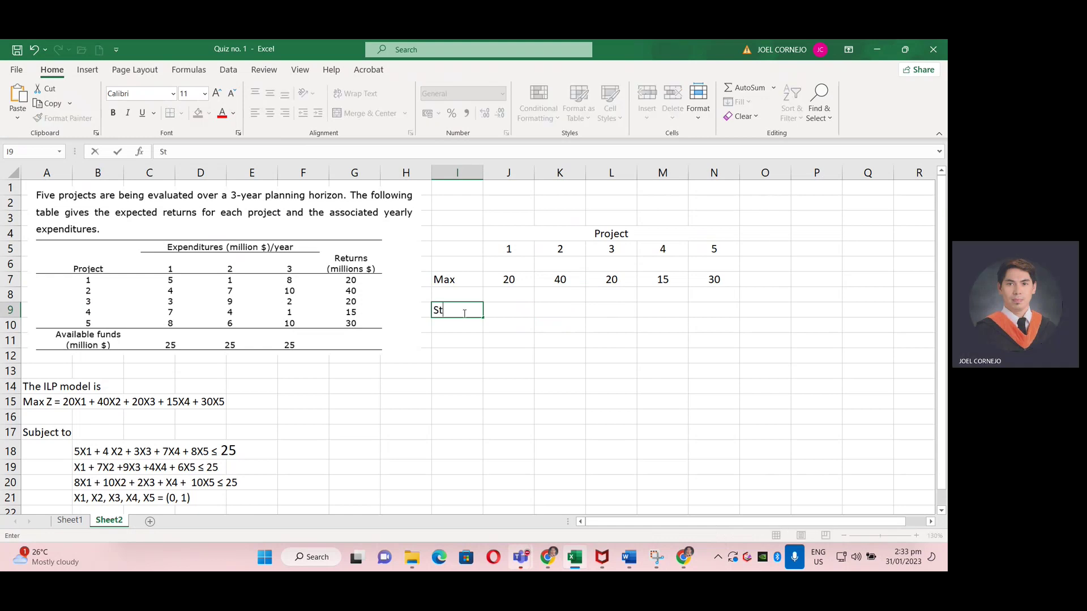
type("t")
key("Tab")
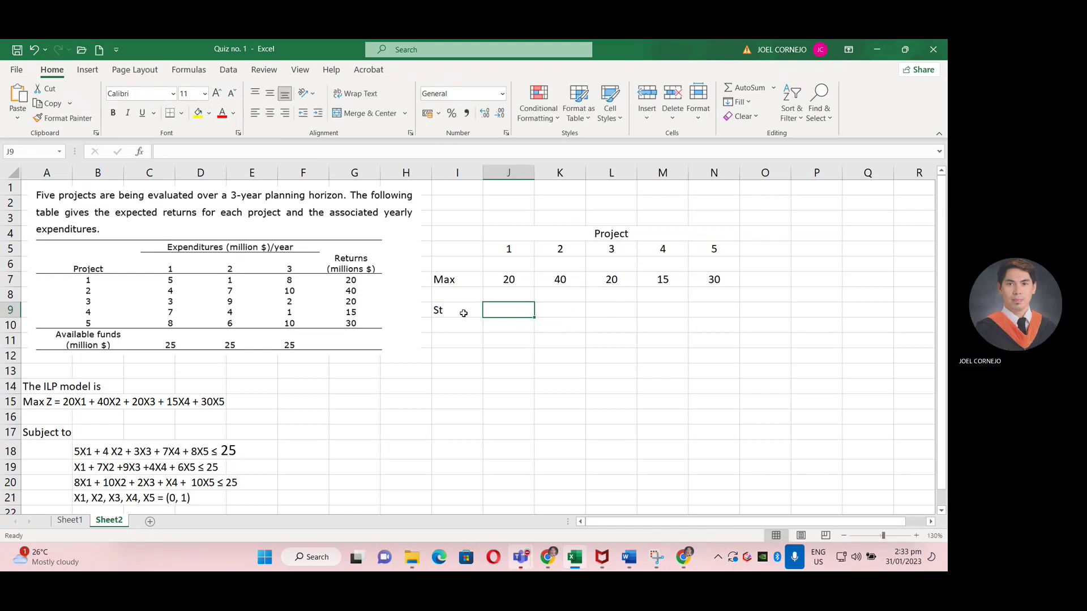
type("5")
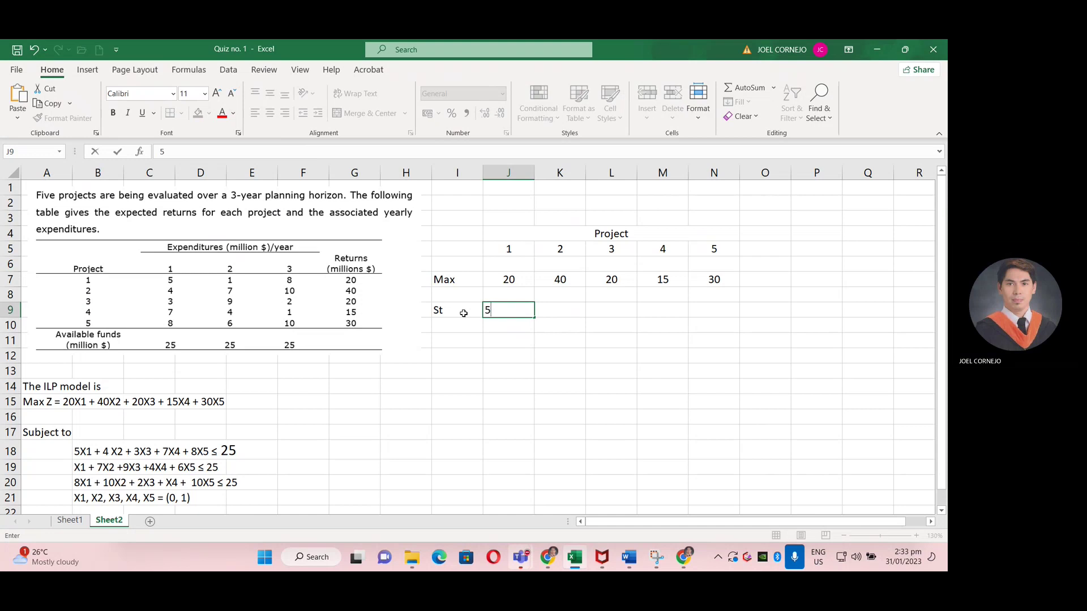
key("Tab")
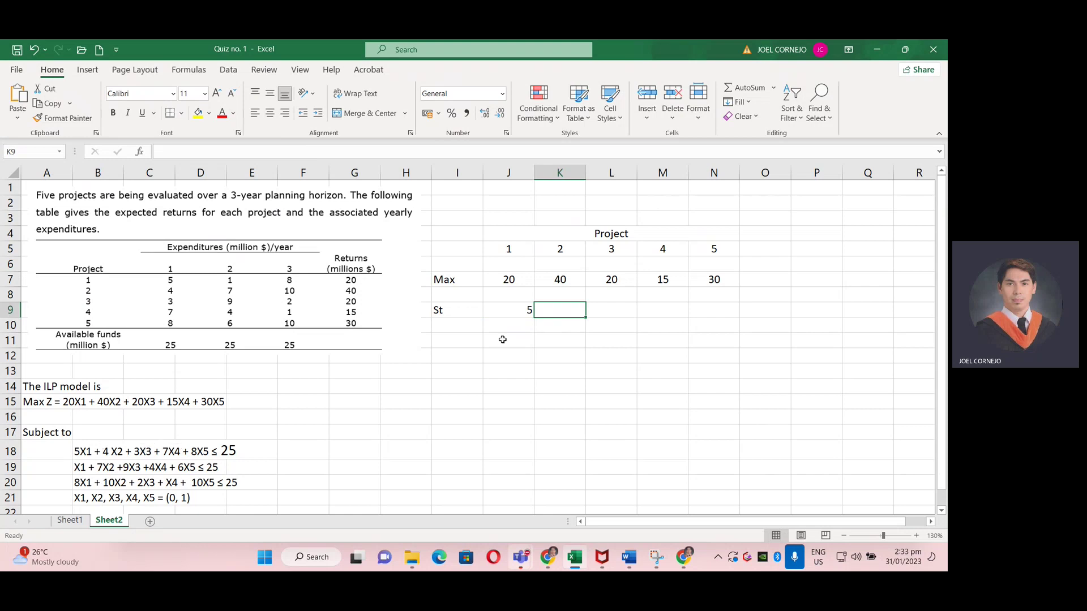
type("4")
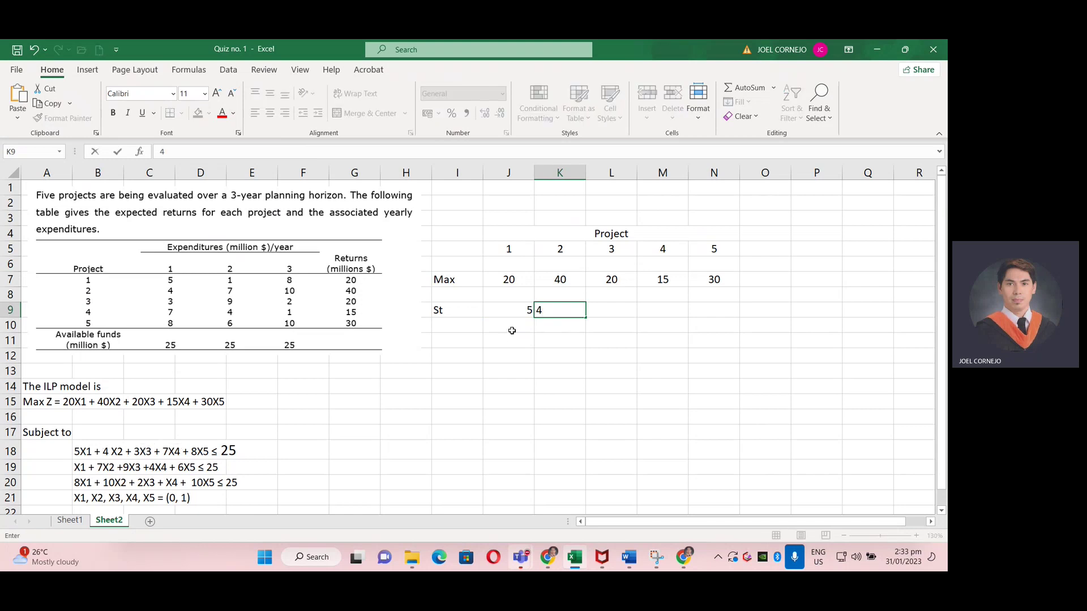
key("Tab")
type("3")
key("Tab")
type("7")
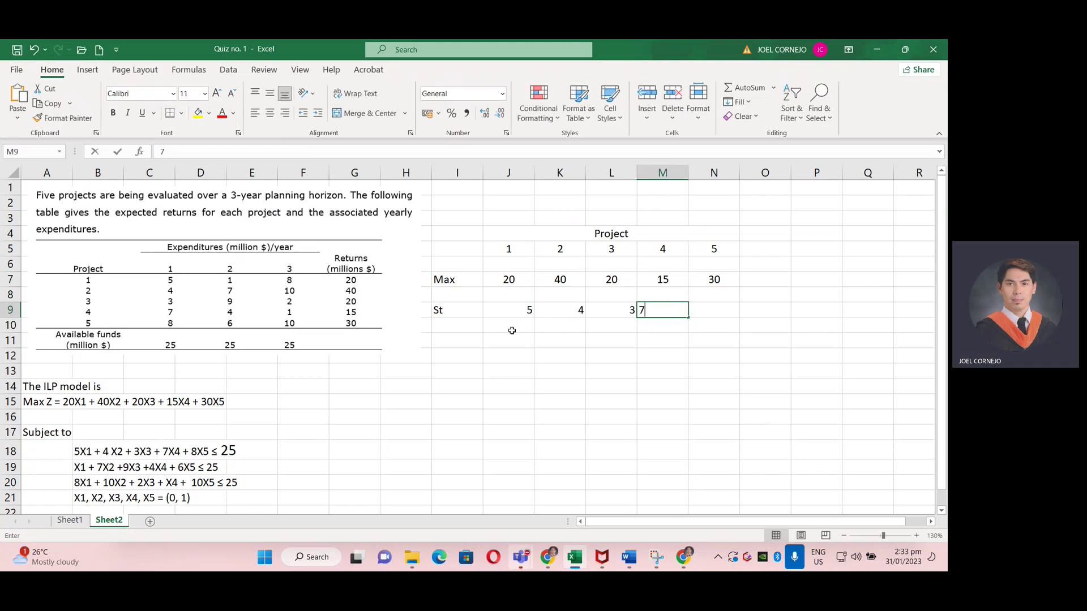
key("Tab")
type("8")
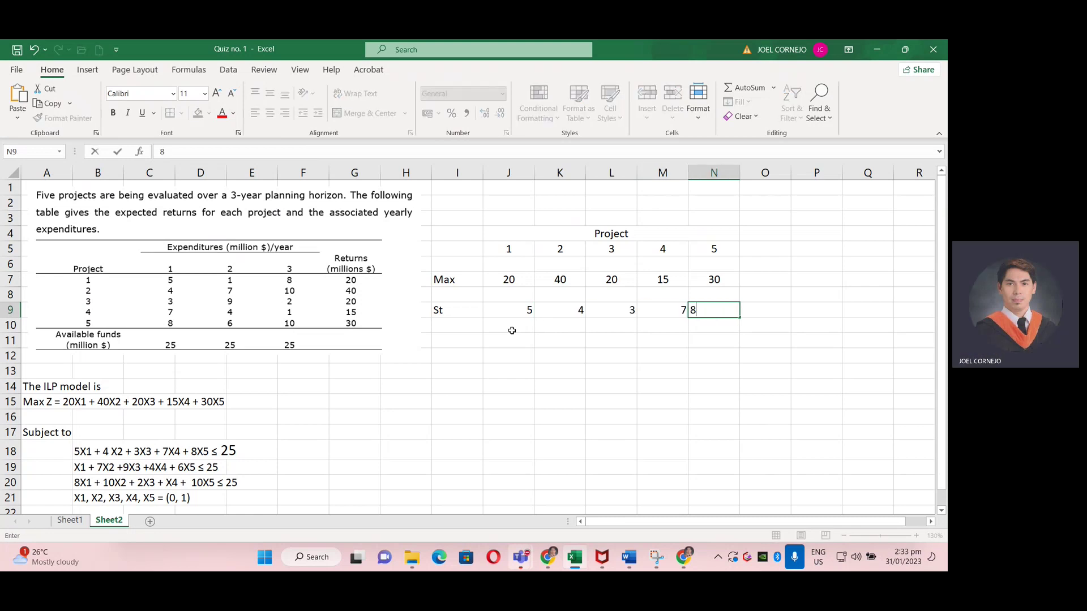
key("Return")
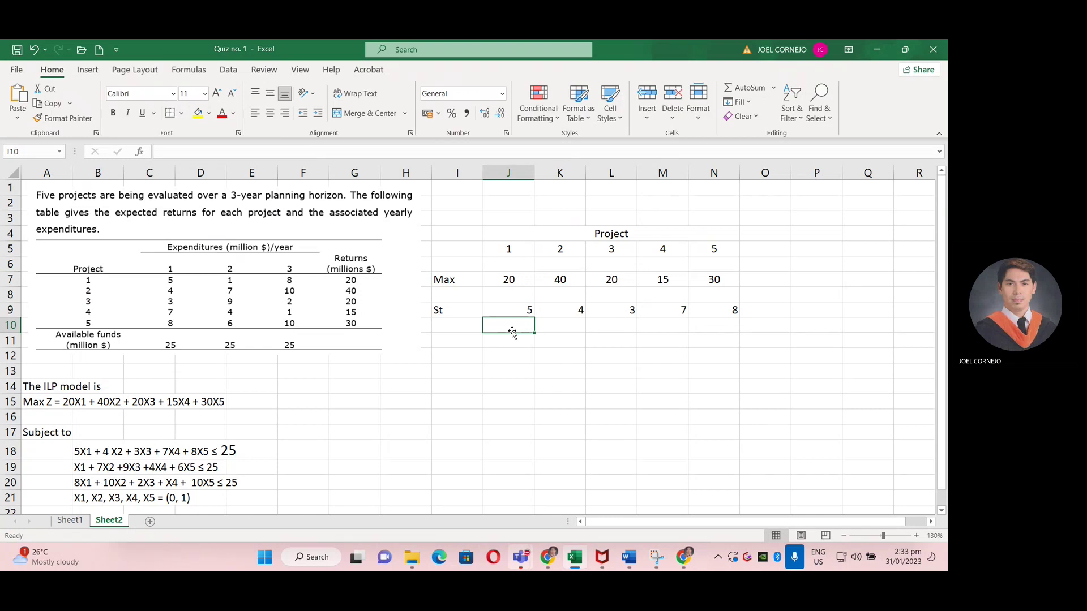
- Enter the second expenditure row 1, 7, 9, 4, 6
type("1")
key("Tab")
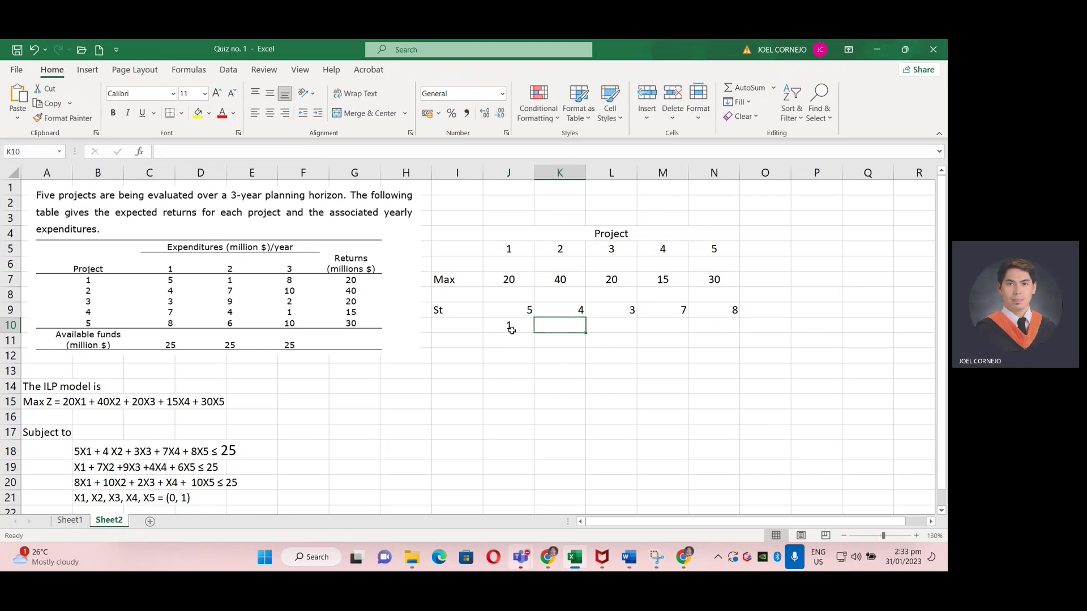
type("7")
key("Tab")
type("9")
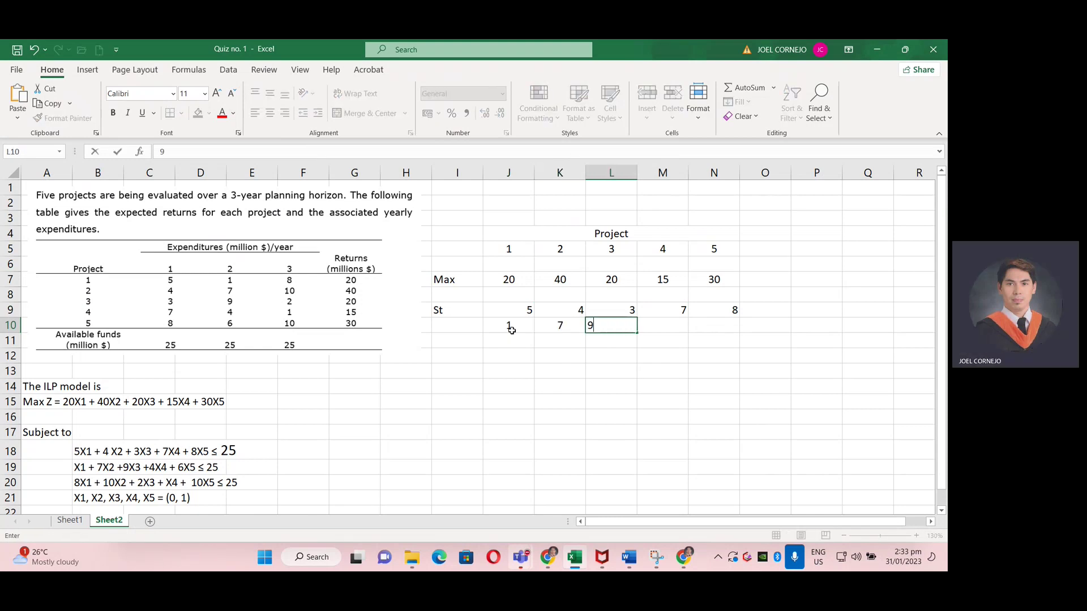
key("Tab")
type("4")
key("Tab")
type("6")
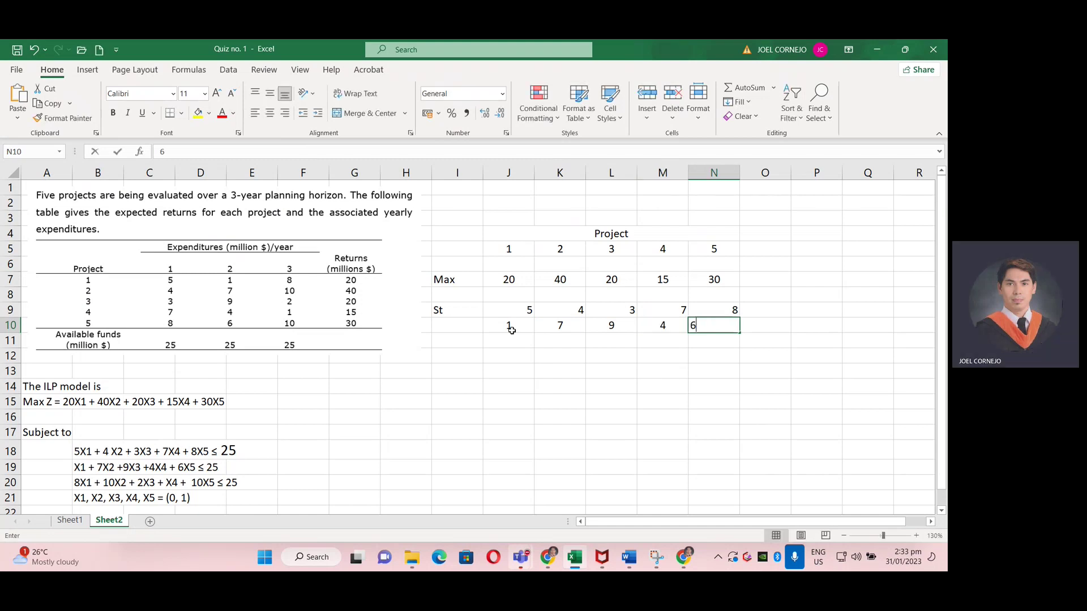
key("Return")
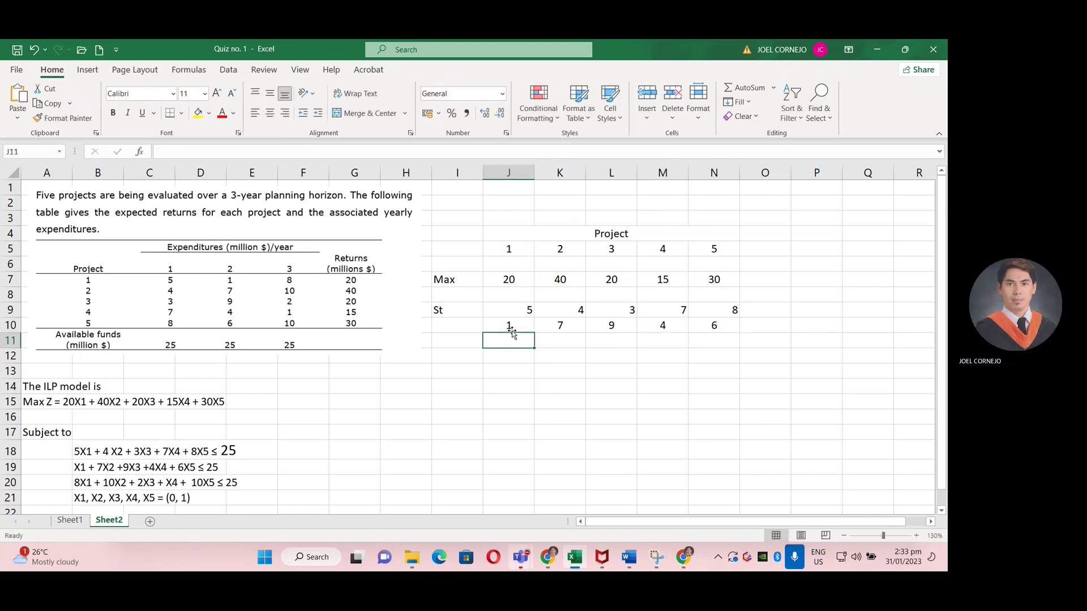
- Enter the third expenditure row values 8, 10, 2, 1
type("8")
key("Tab")
type("10")
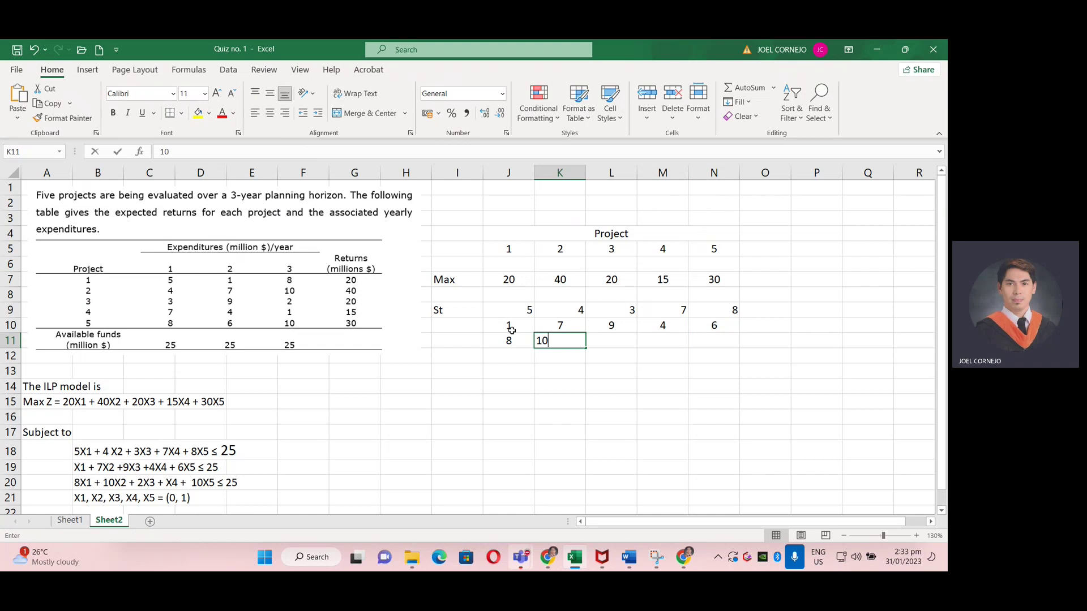
key("Tab")
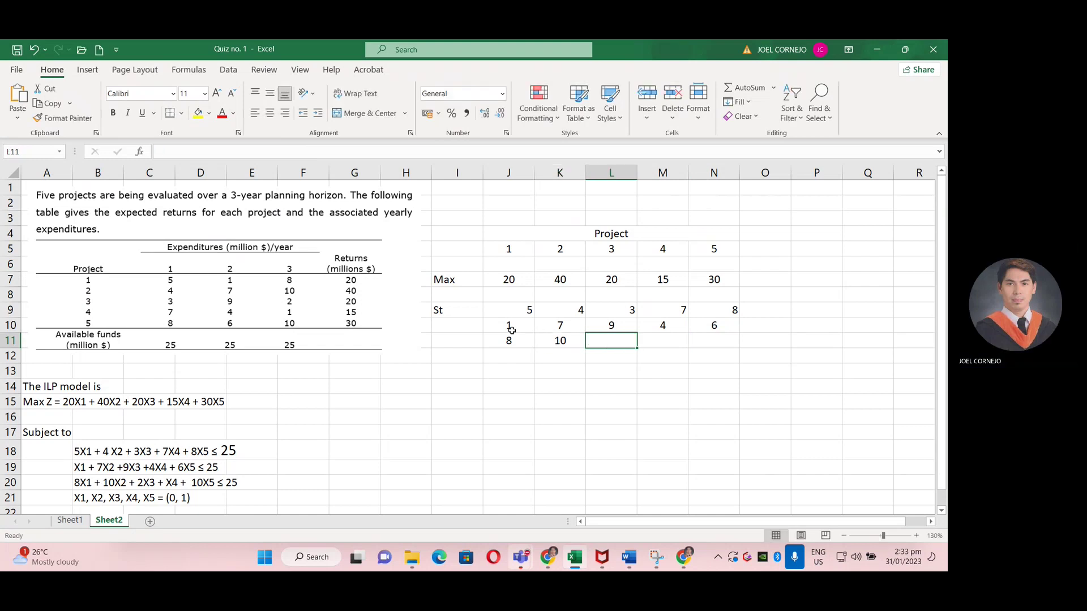
type("1")
key("BackSpace")
type("2")
key("Tab")
type("1")
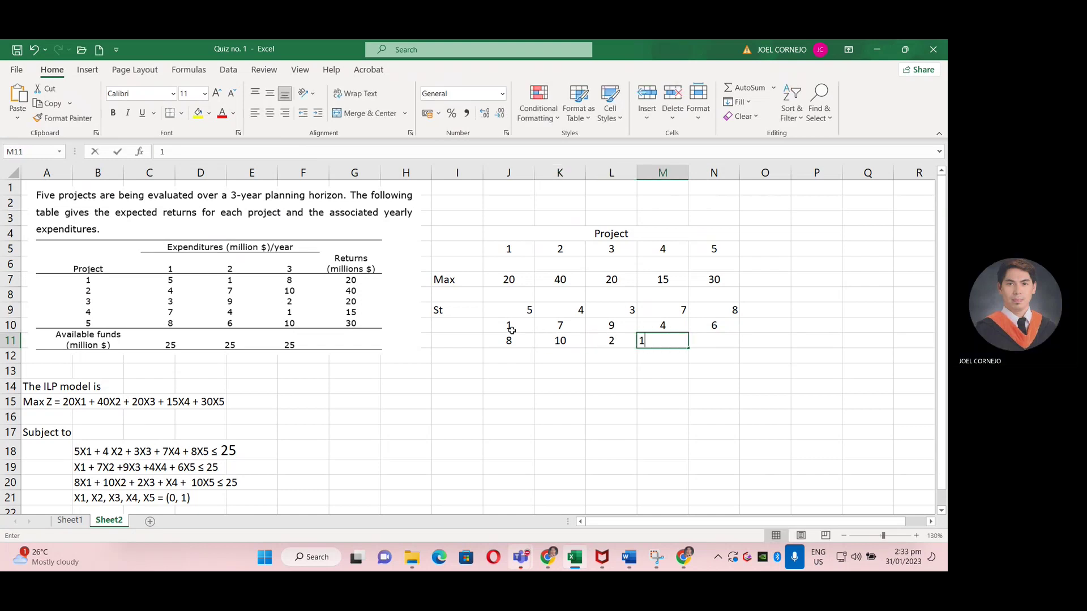
left_click(548, 405)
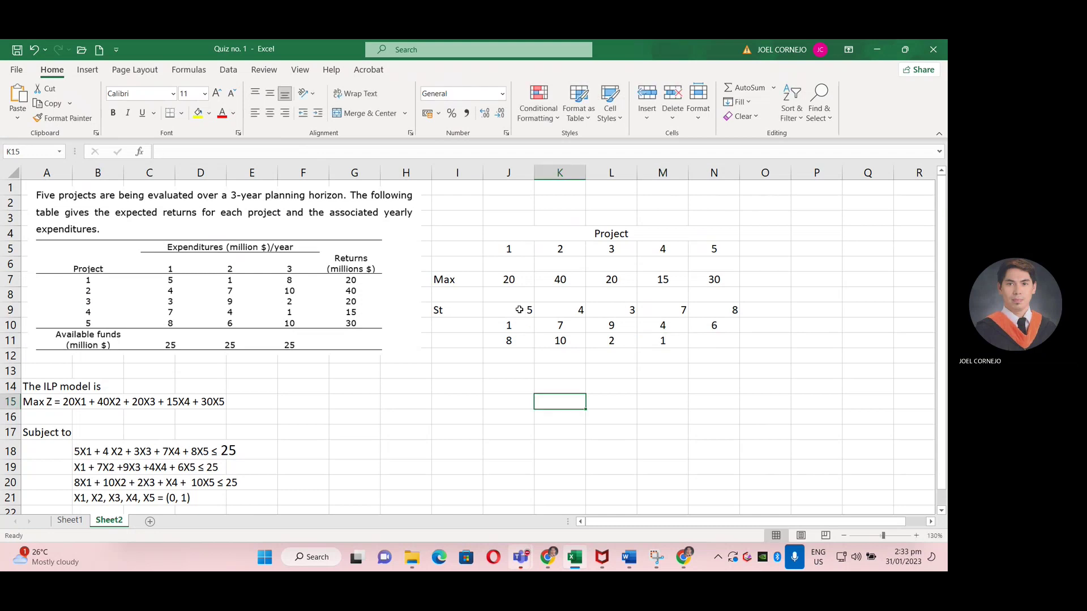
- Centre the coefficients in J9:N11 and complete the third row with 10 in N11
left_click_drag(517, 308, 724, 340)
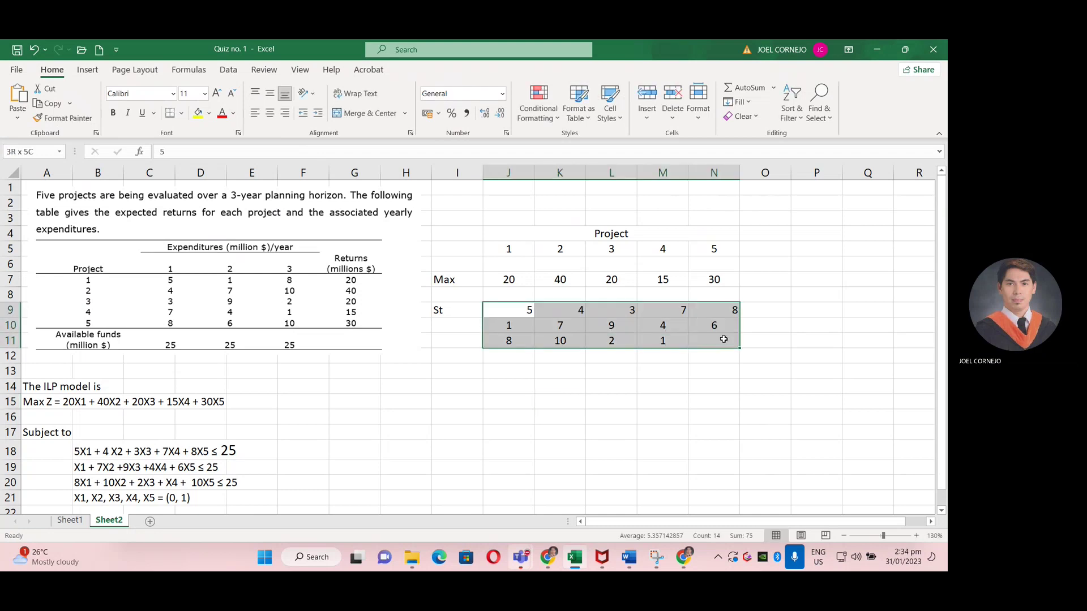
left_click(269, 113)
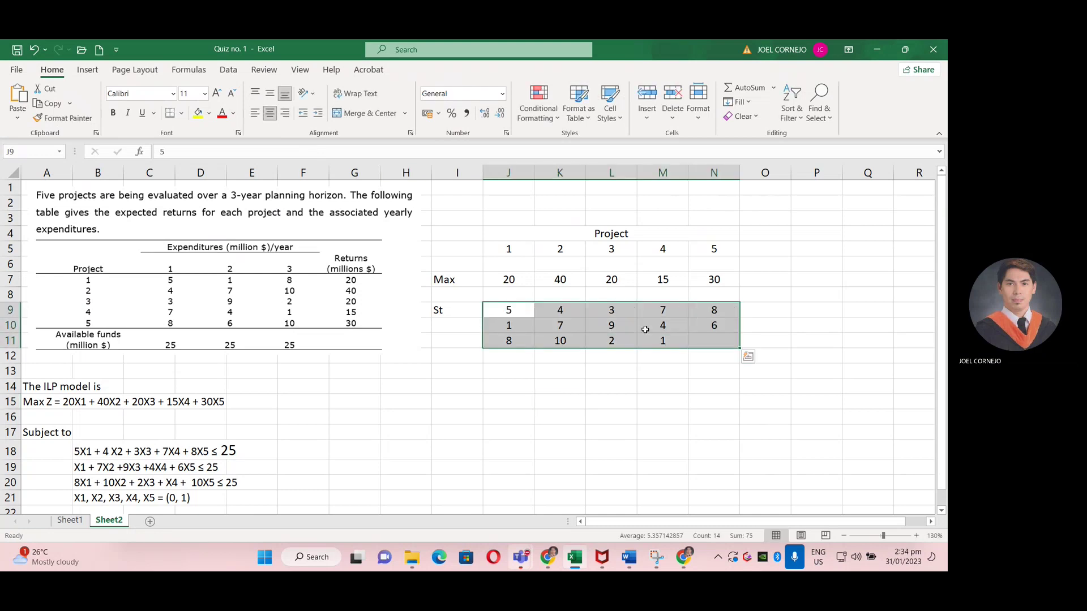
left_click(729, 340)
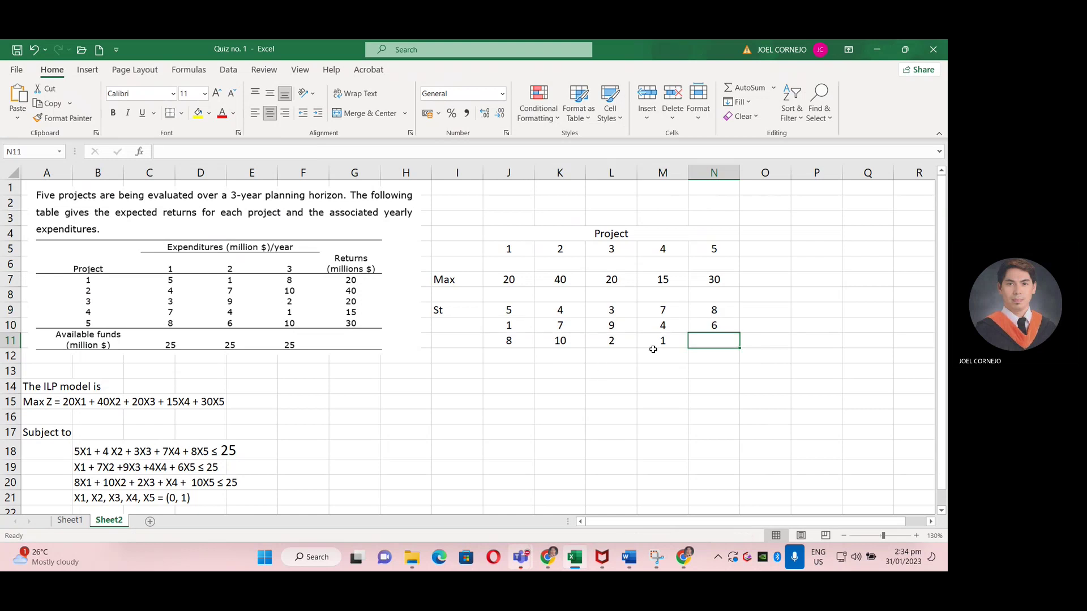
type("10")
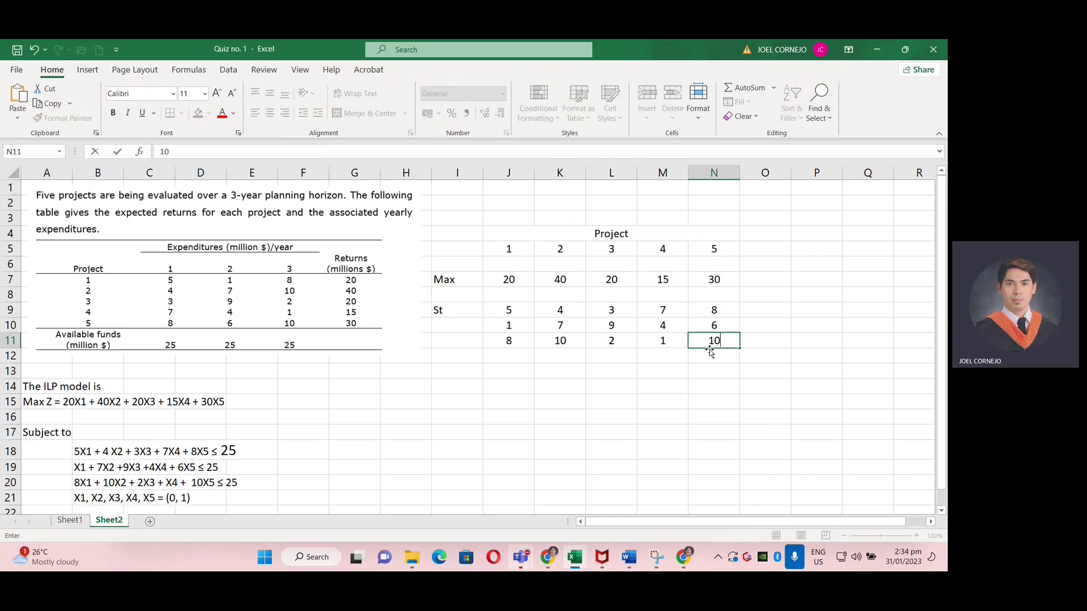
key("Tab")
key("Up")
key("Up")
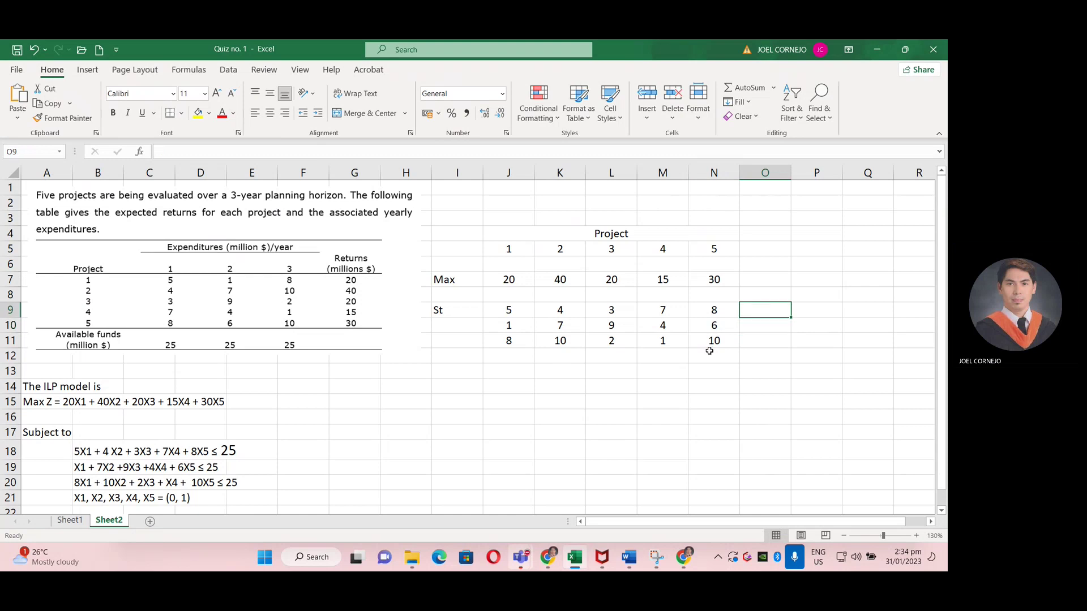
- Place a lone ≤ sign in P9 beside the expenditure rows
type("≤ 25")
double_click(768, 310)
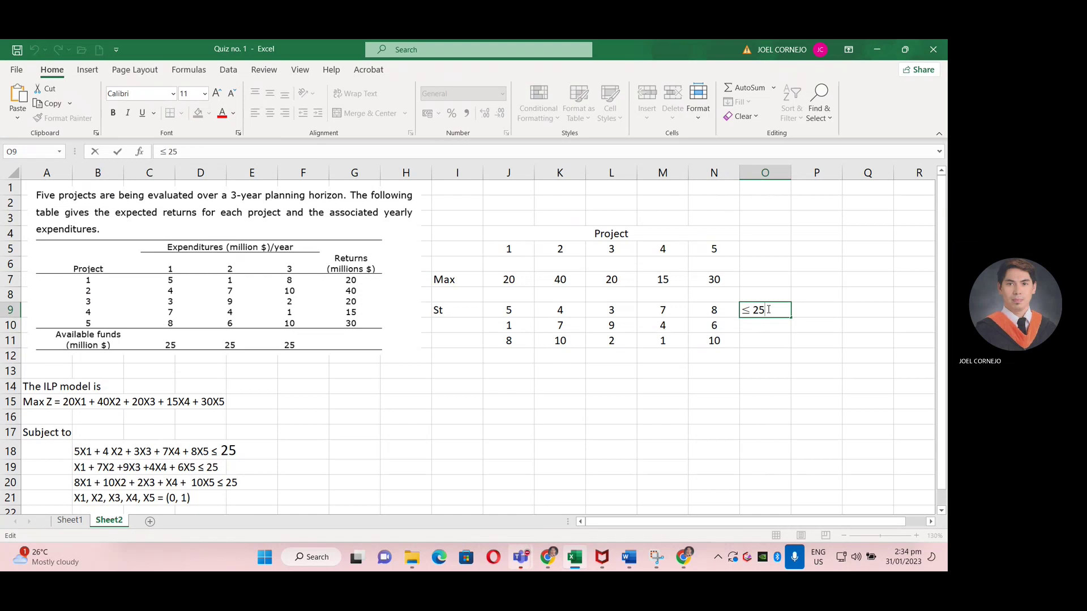
key("BackSpace")
key("BackSpace")
left_click(754, 340)
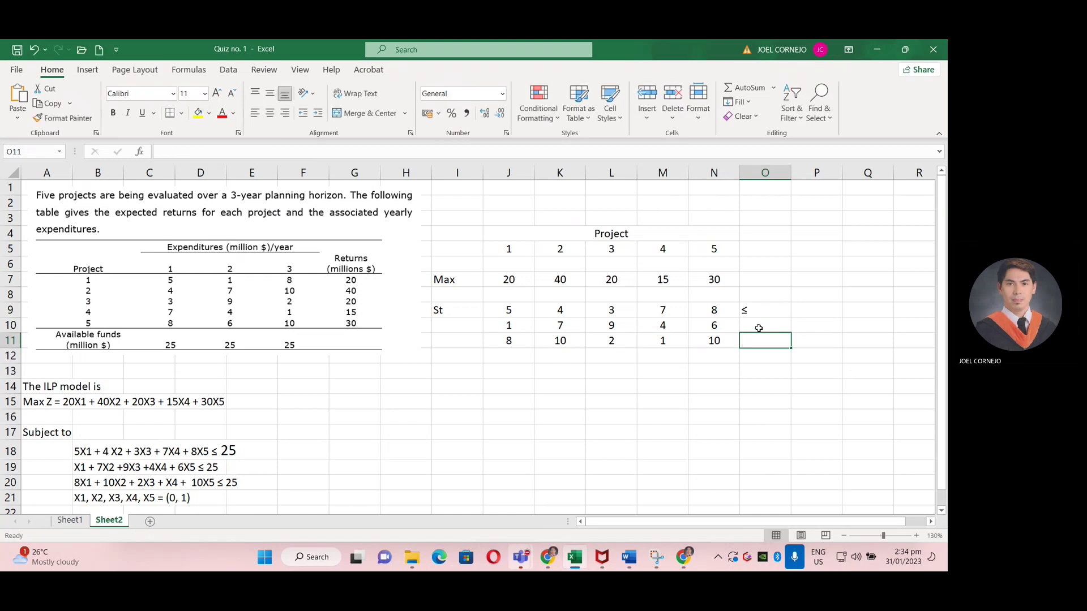
left_click(766, 309)
left_click_drag(784, 304, 843, 349)
- Enter the funds limit 25 in Q9 and fill it down to Q11
left_click(867, 311)
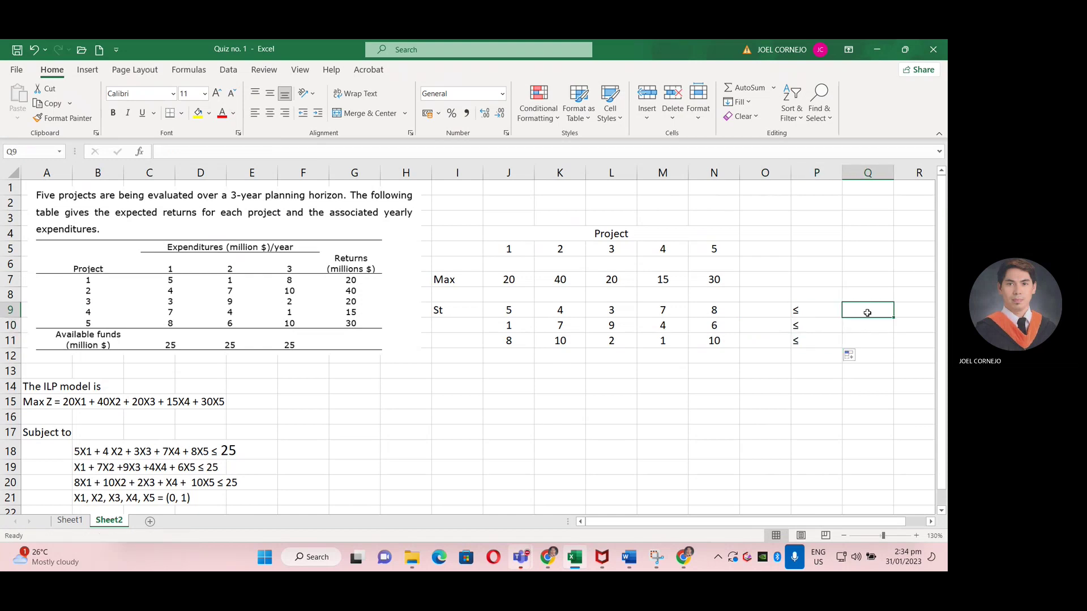
type("25")
key("Return")
left_click(867, 311)
double_click(884, 310)
left_click(885, 339)
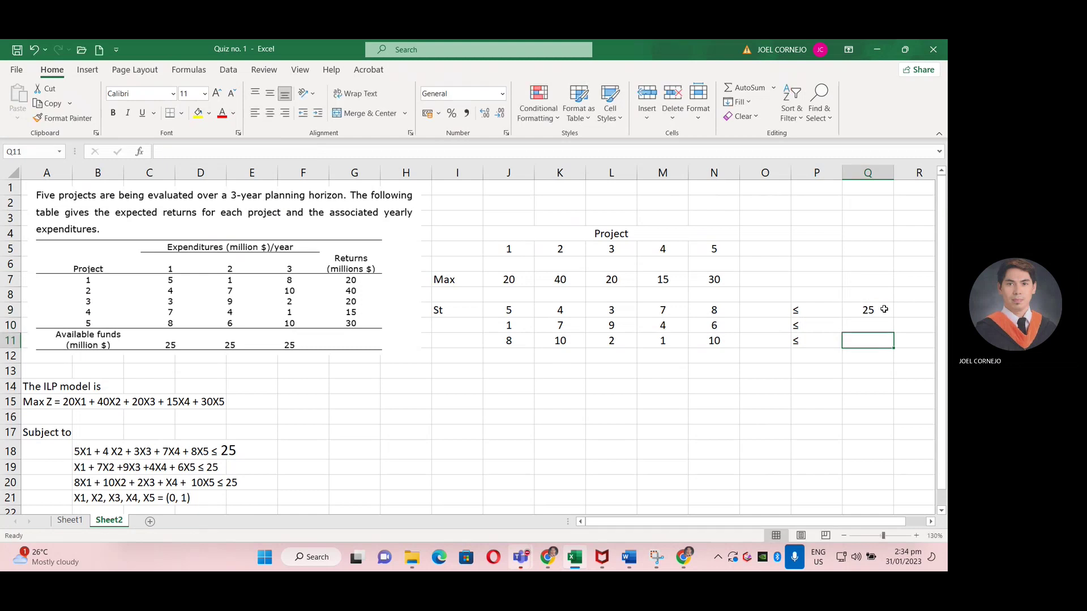
left_click(884, 310)
left_click_drag(894, 318, 897, 348)
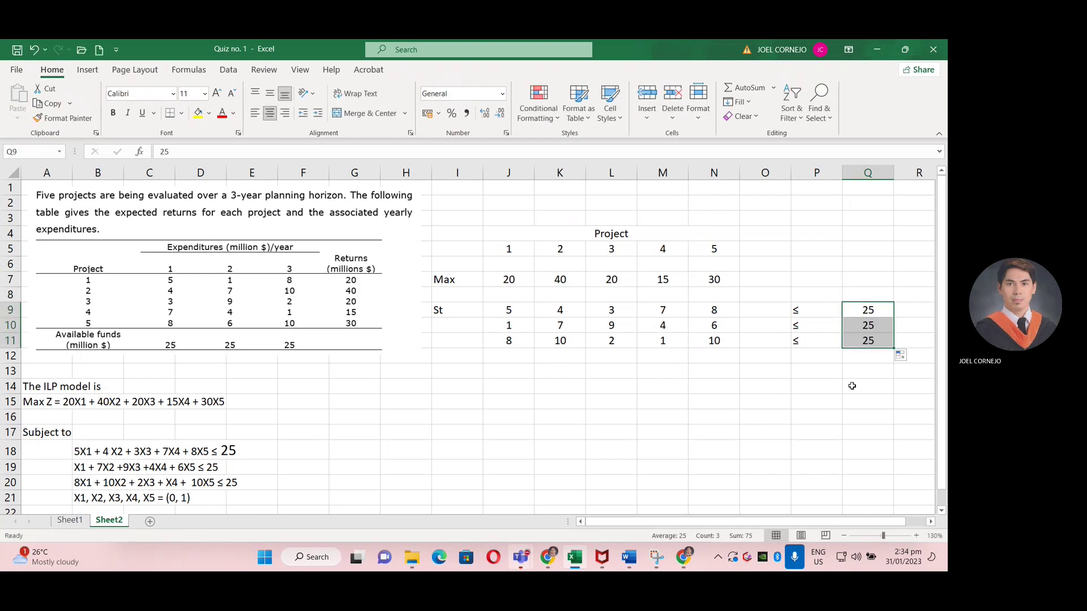
left_click(762, 286)
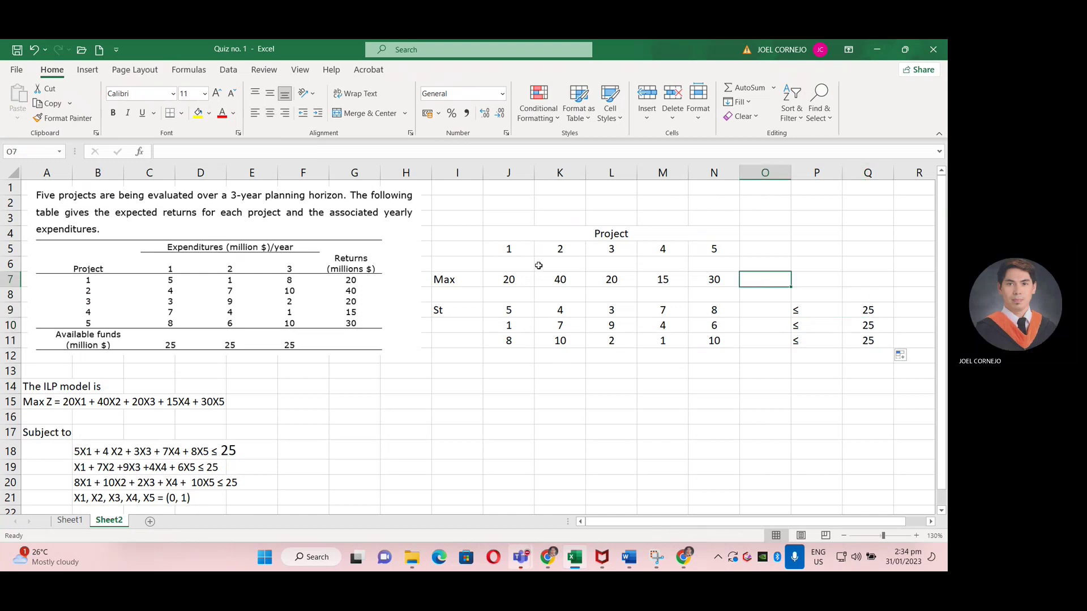
- Highlight the decision cells J6:N6 and the total-return cell O7 in yellow
left_click_drag(513, 265, 692, 266)
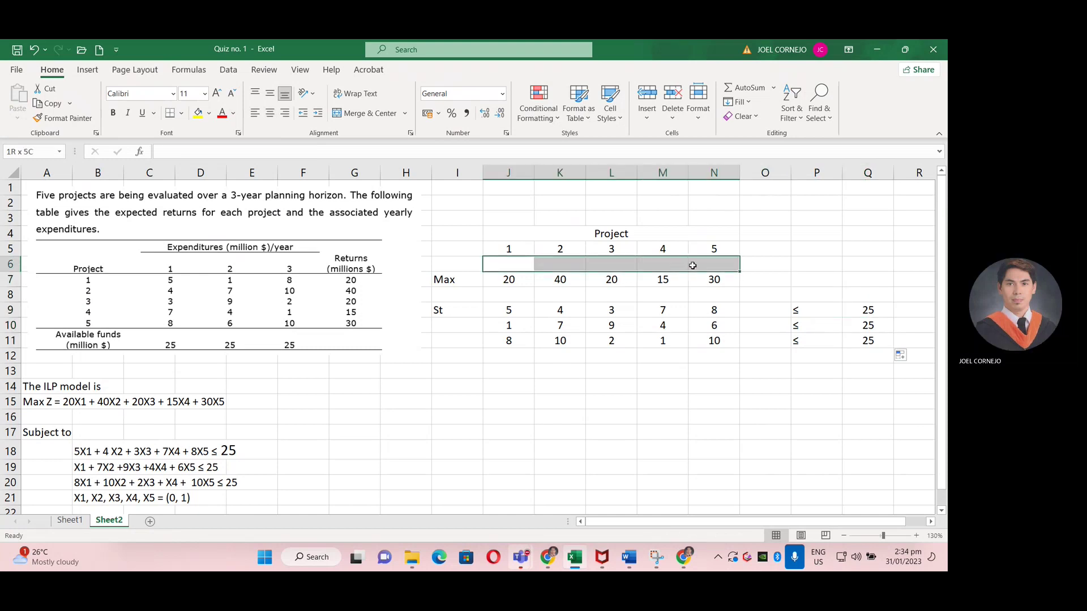
left_click(199, 112)
left_click(751, 280)
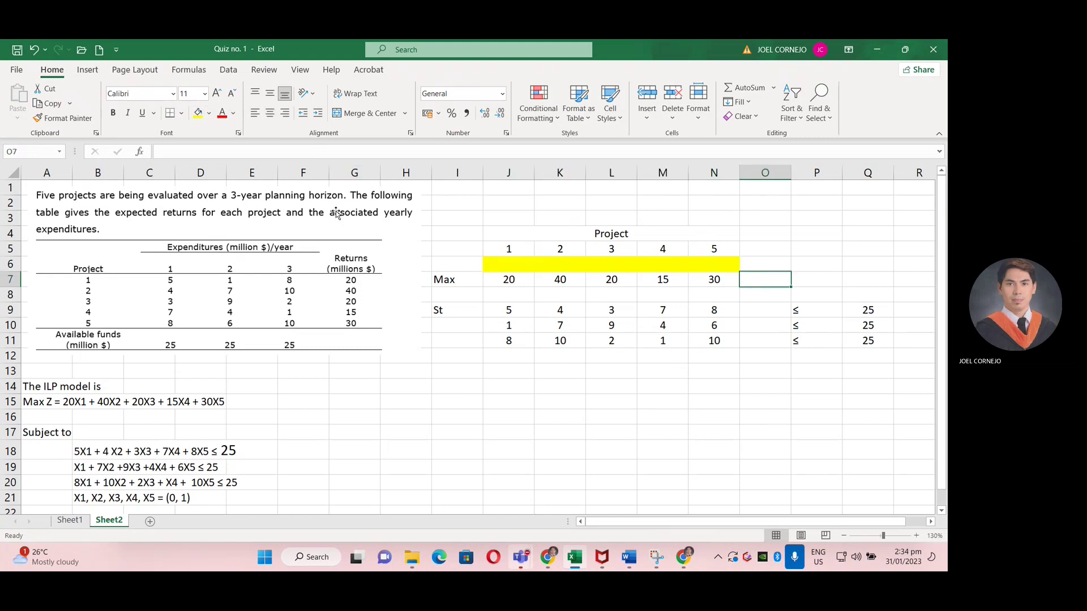
left_click(198, 113)
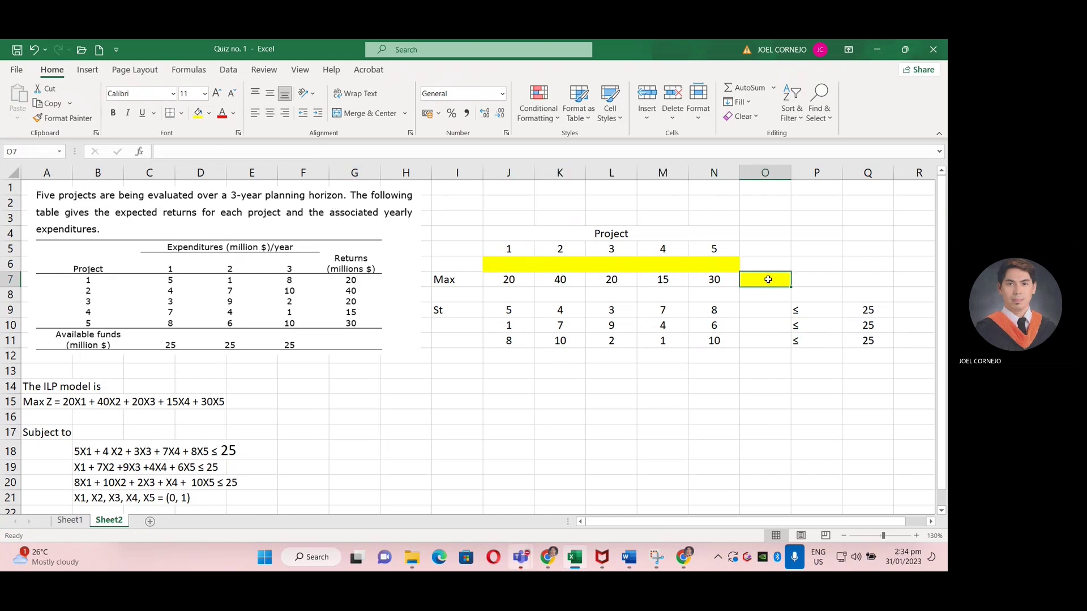
- Enter =SUMPRODUCT(J$6:N$6,J7:N7) in O7 with row 6 locked
type("=sum")
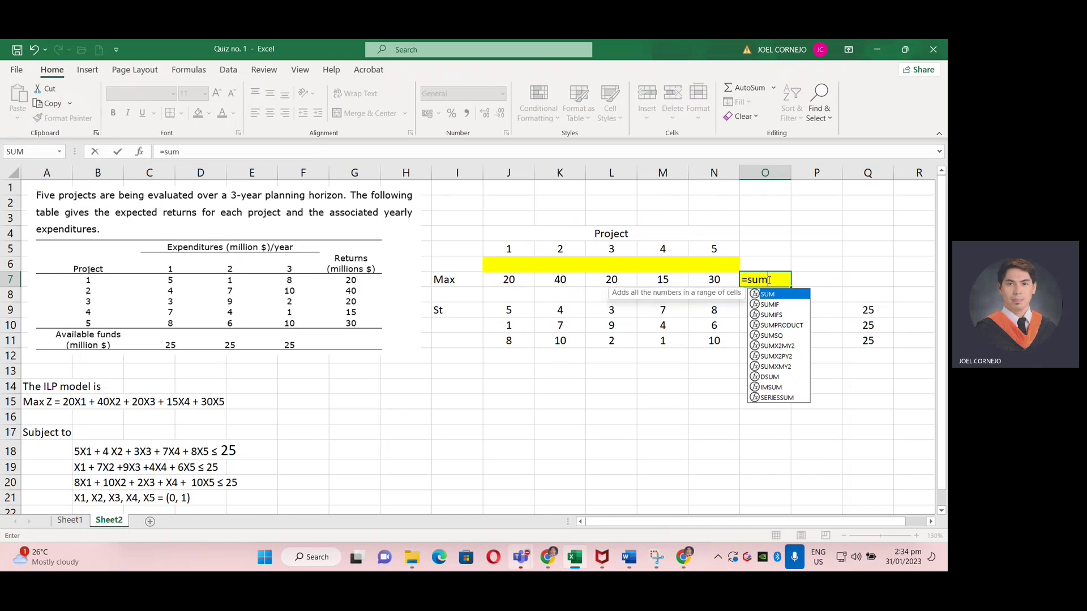
type("product")
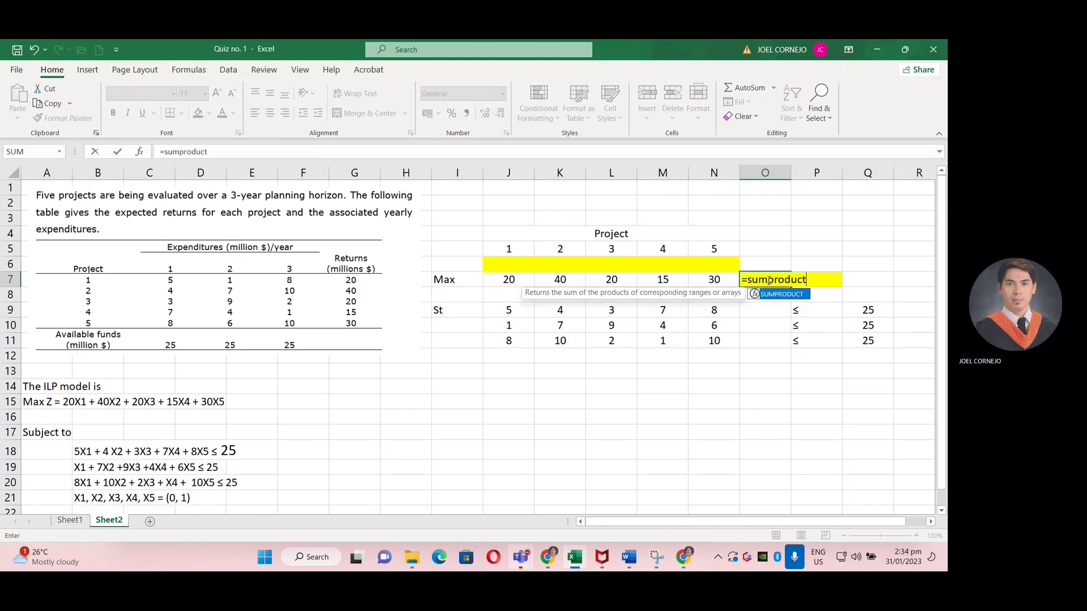
type("(")
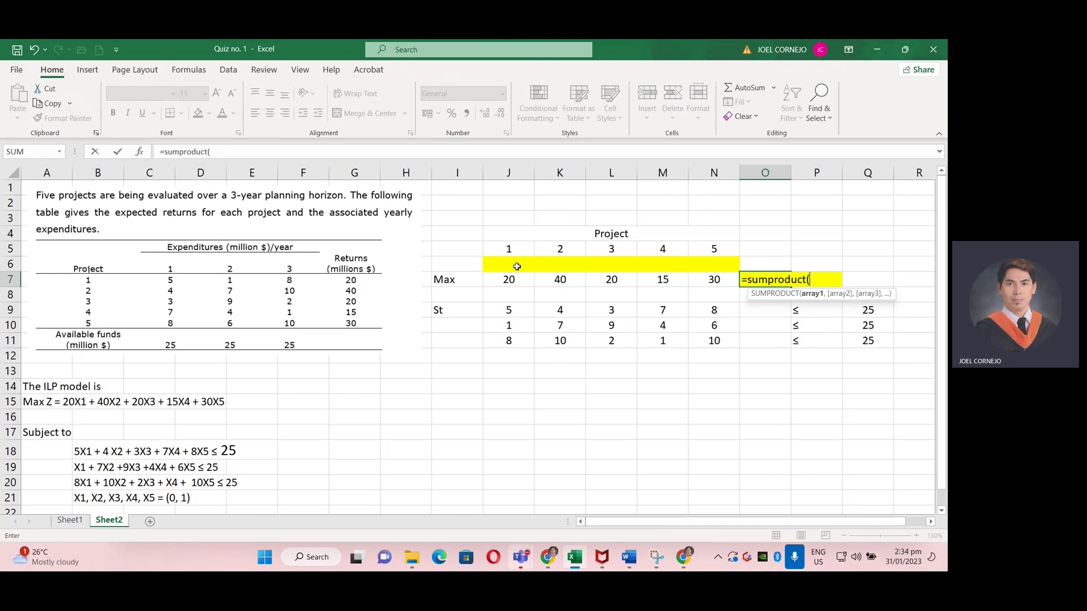
left_click_drag(510, 263, 703, 266)
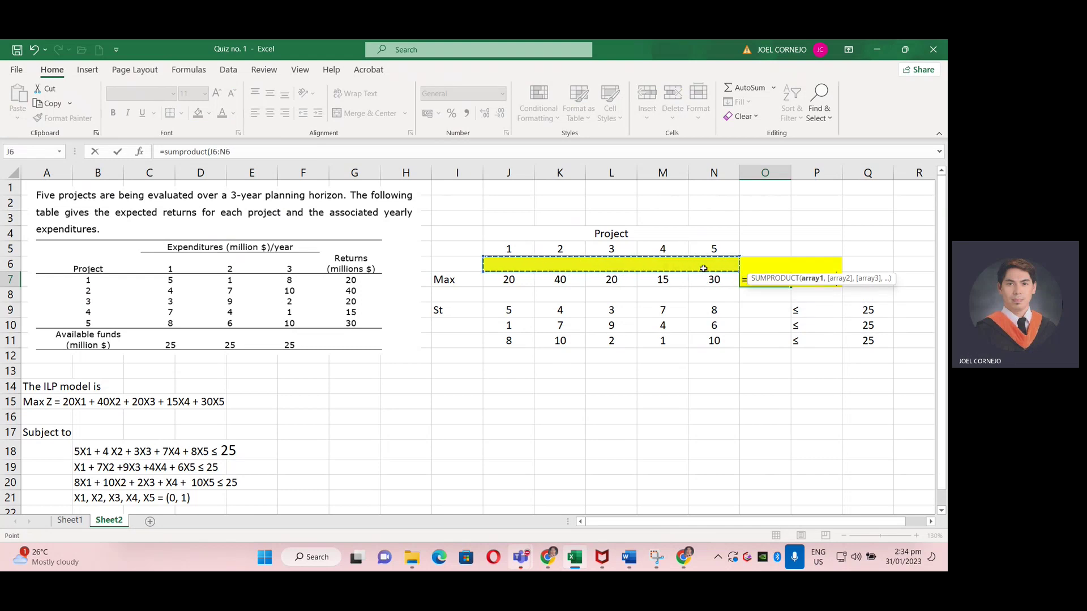
type(",")
left_click_drag(523, 279, 711, 282)
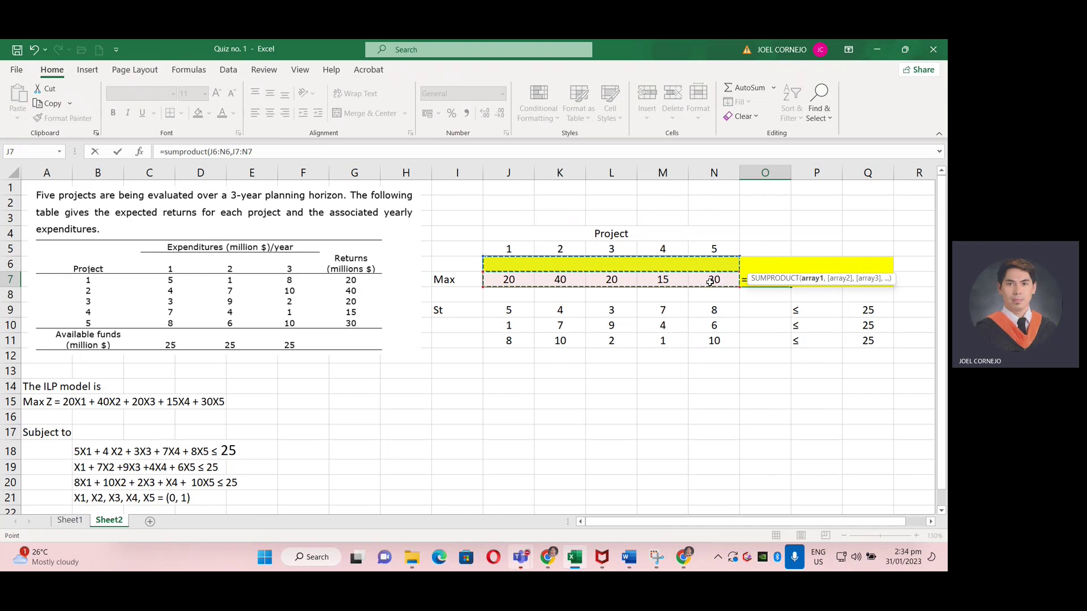
type(")")
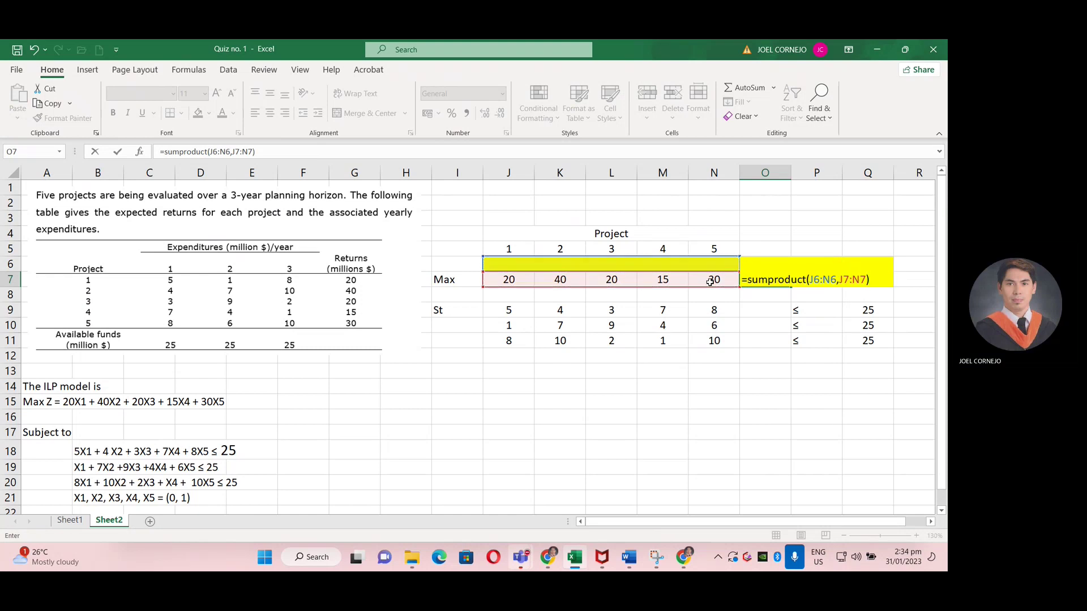
left_click(815, 280)
type("$6:N")
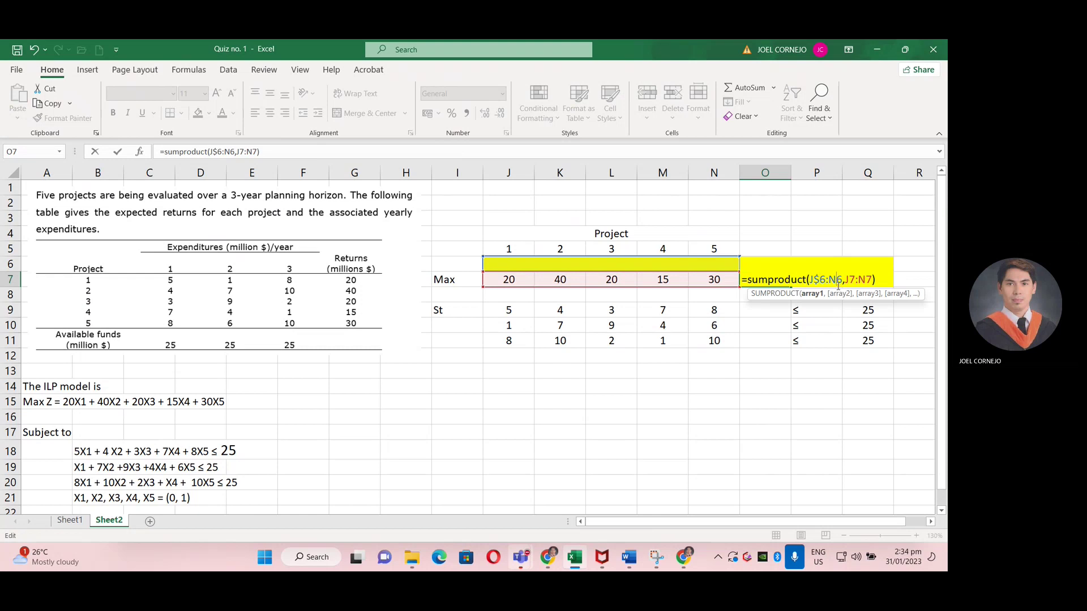
type("$")
key("Return")
- Copy the O7 formula down to O11 and clear the unwanted formula from O8
left_click(787, 279)
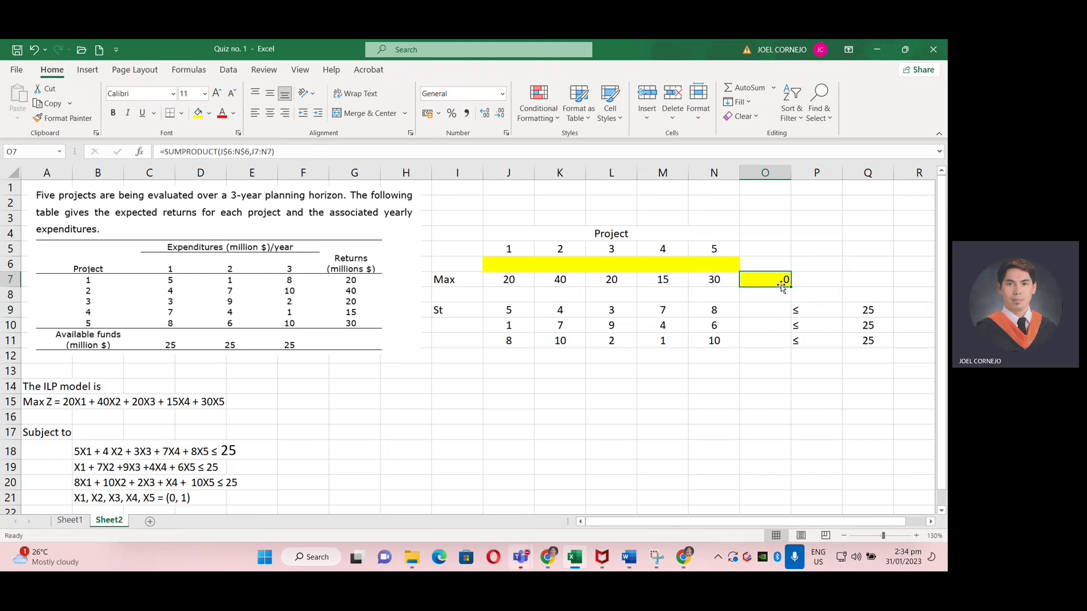
left_click_drag(792, 287, 784, 345)
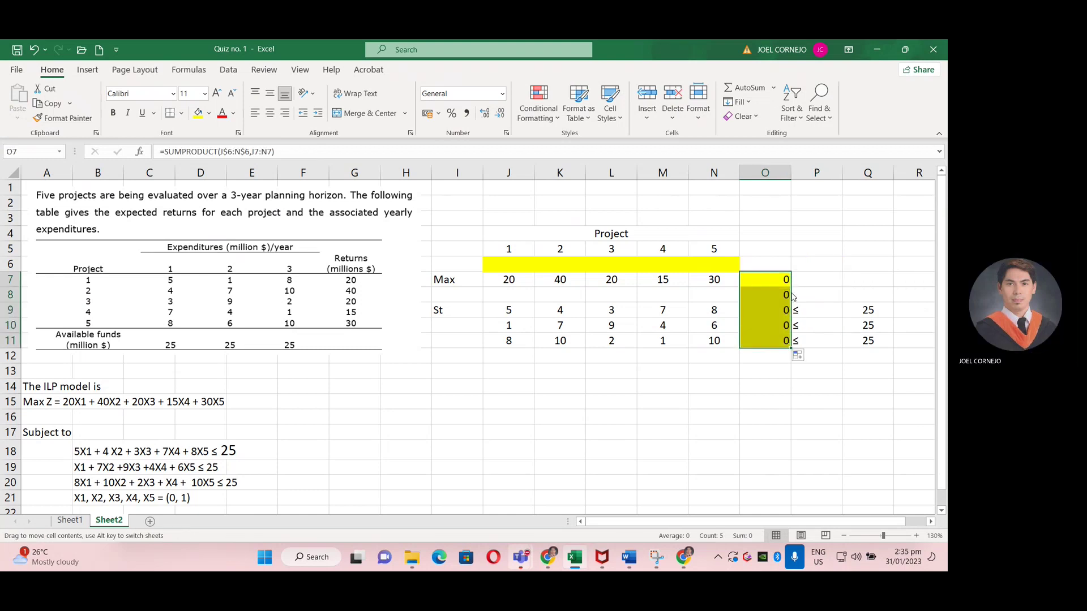
left_click(785, 296)
key("Delete")
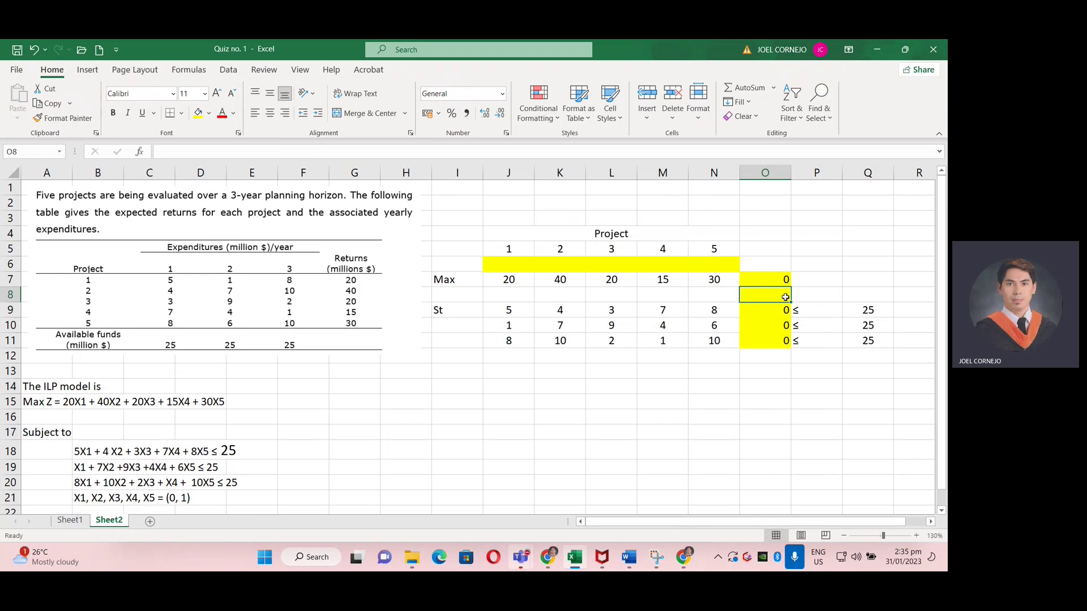
- Set Solver to maximise $O$7 by changing variable cells $J$6:$N$6, then add a constraint
left_click(730, 398)
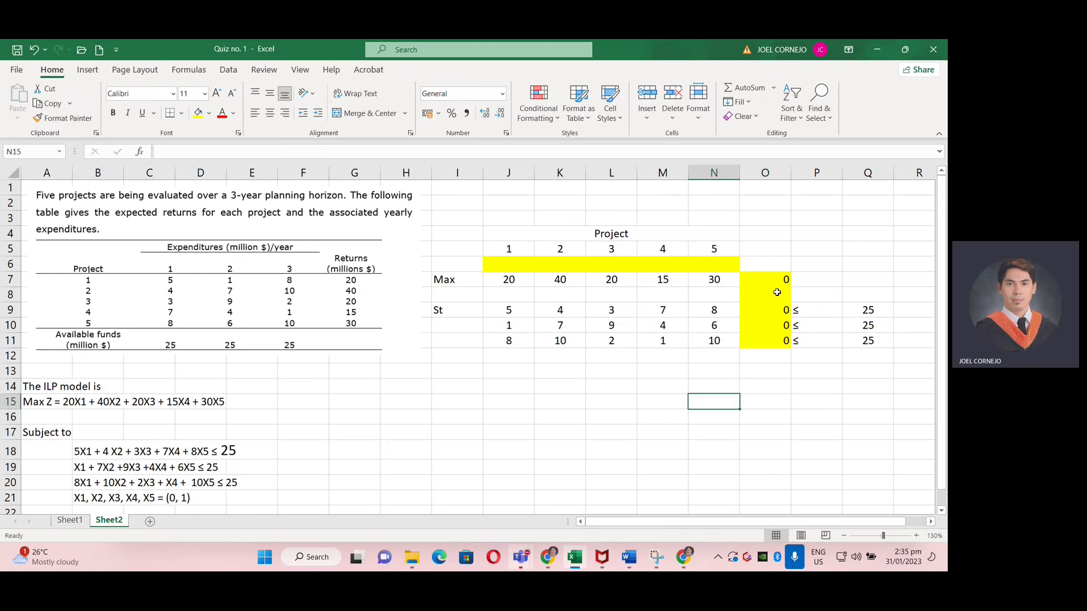
left_click(773, 280)
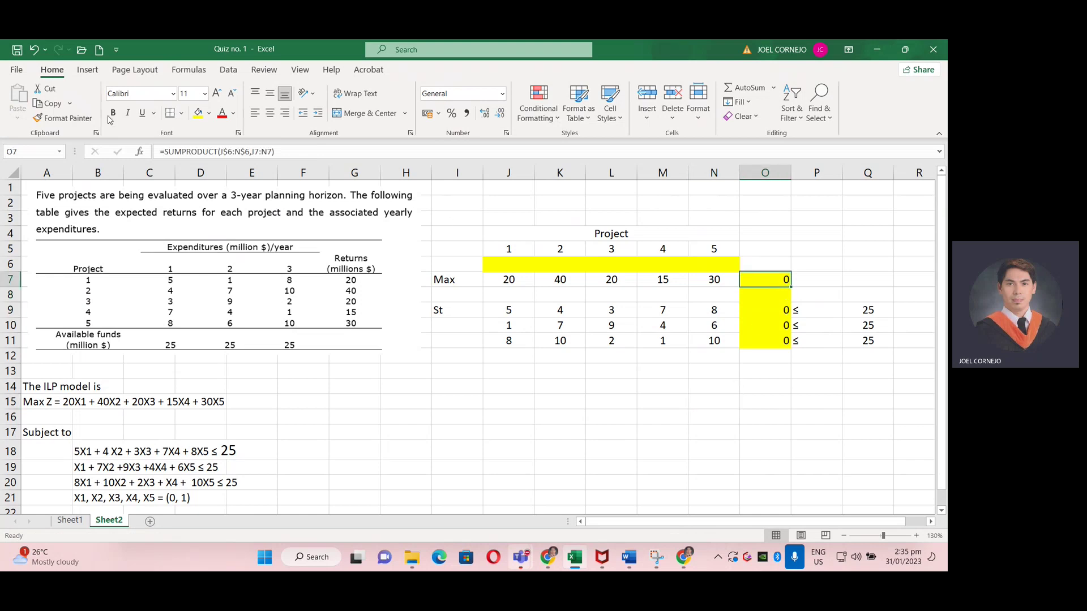
left_click(86, 70)
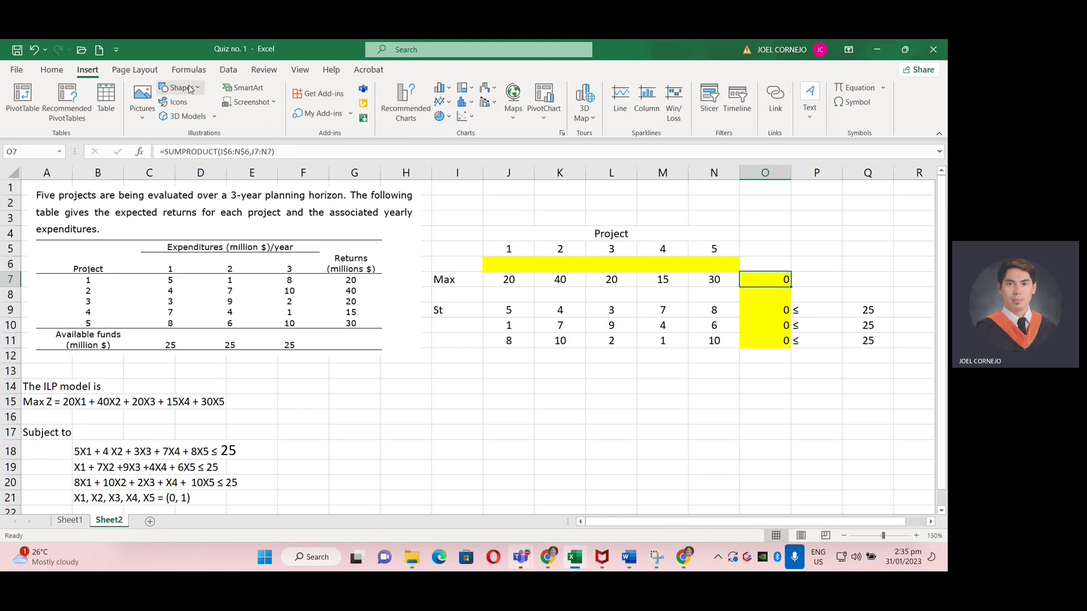
left_click(228, 70)
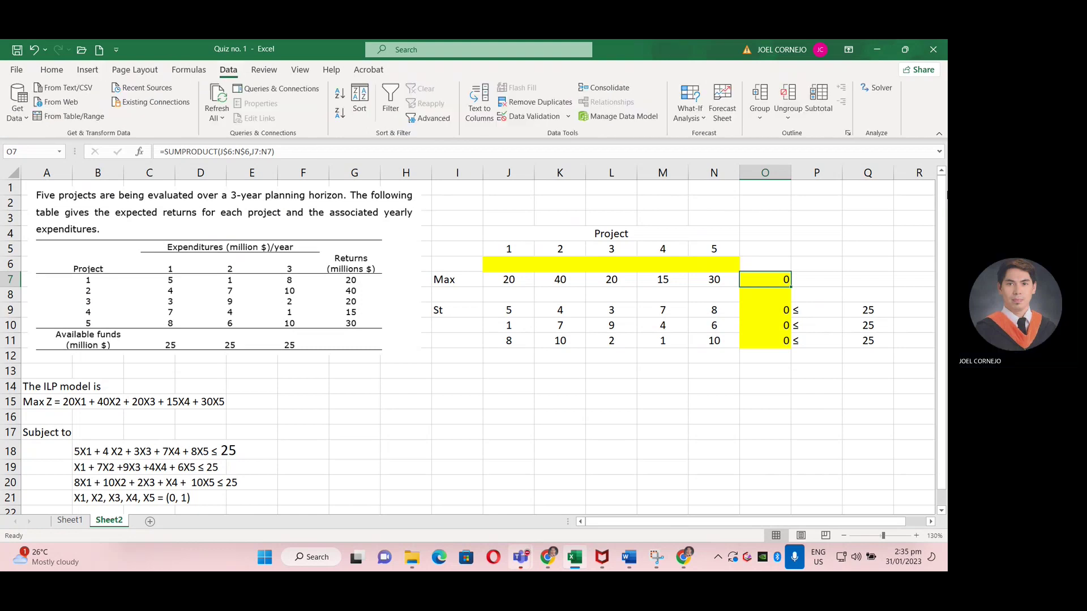
left_click(880, 88)
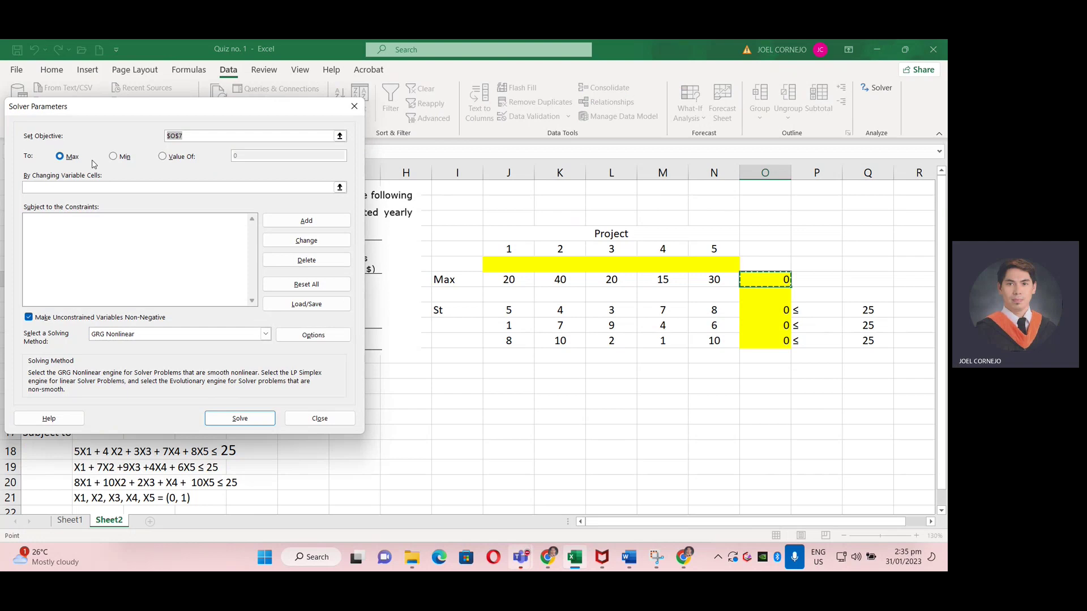
left_click(57, 188)
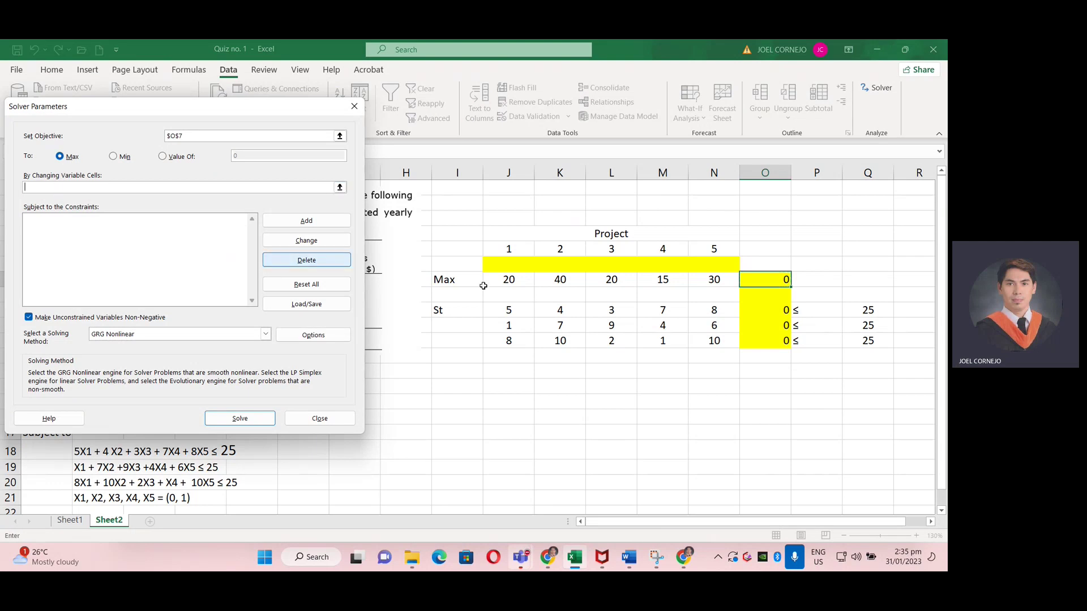
left_click_drag(510, 265, 704, 268)
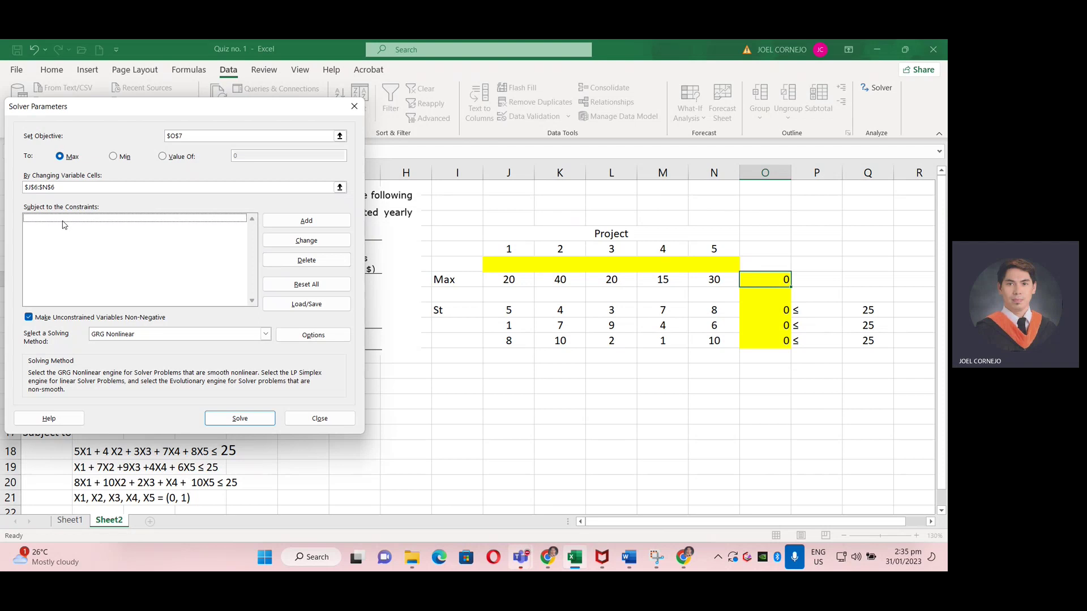
left_click(305, 222)
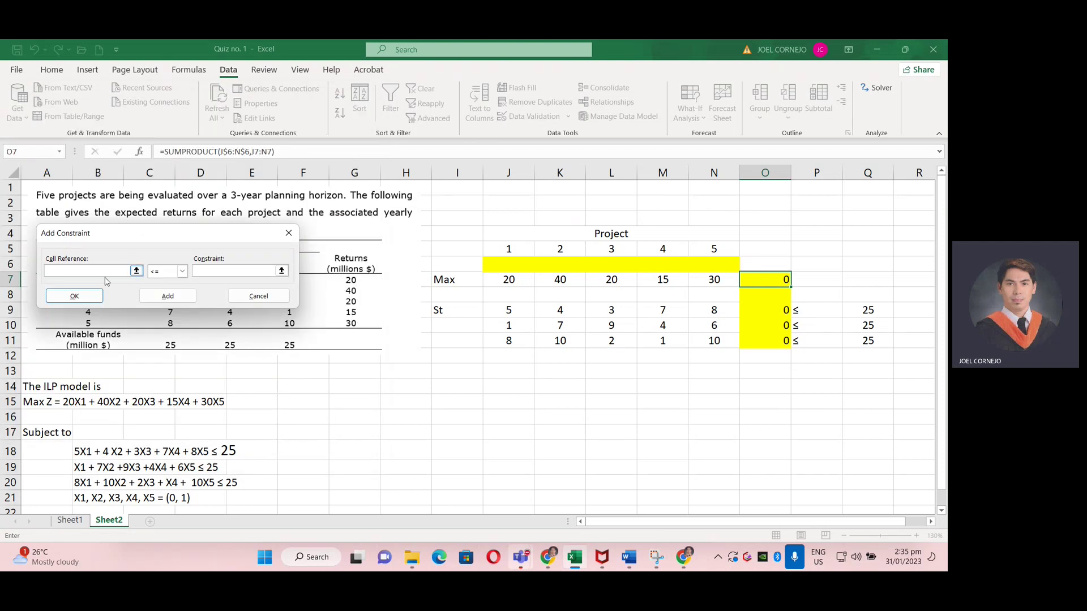
- Add a Solver constraint making the decision cells $J$6:$N$6 binary
left_click(508, 264)
left_click_drag(507, 265, 714, 264)
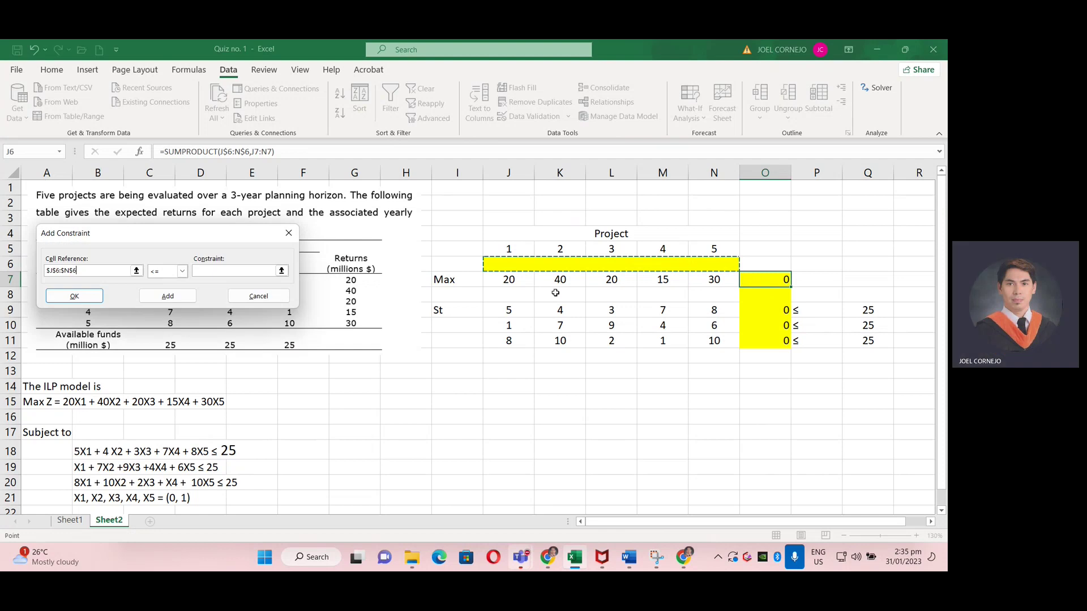
left_click(183, 271)
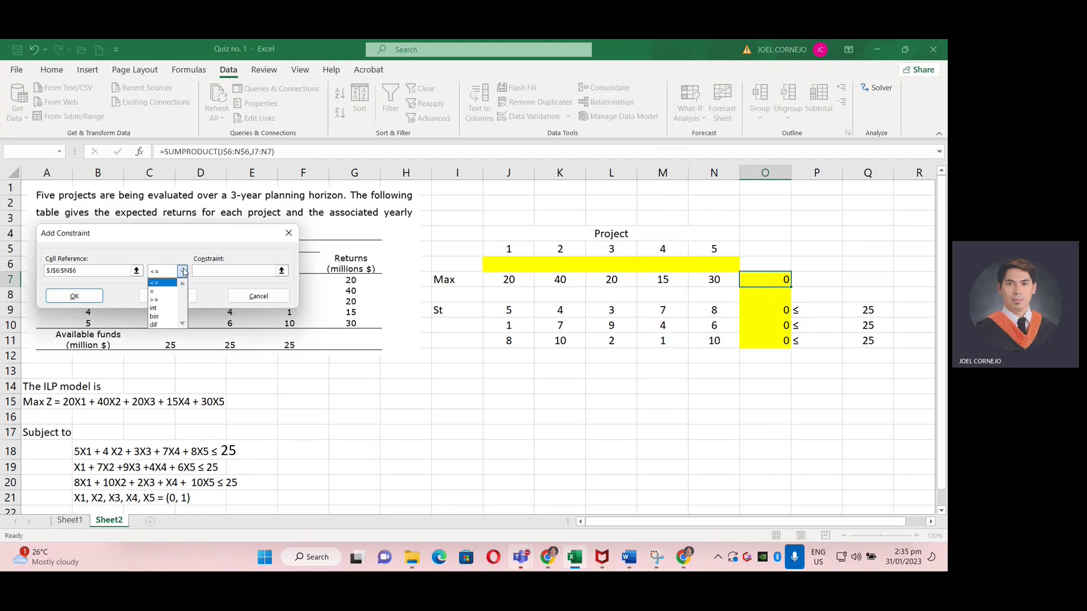
left_click(164, 318)
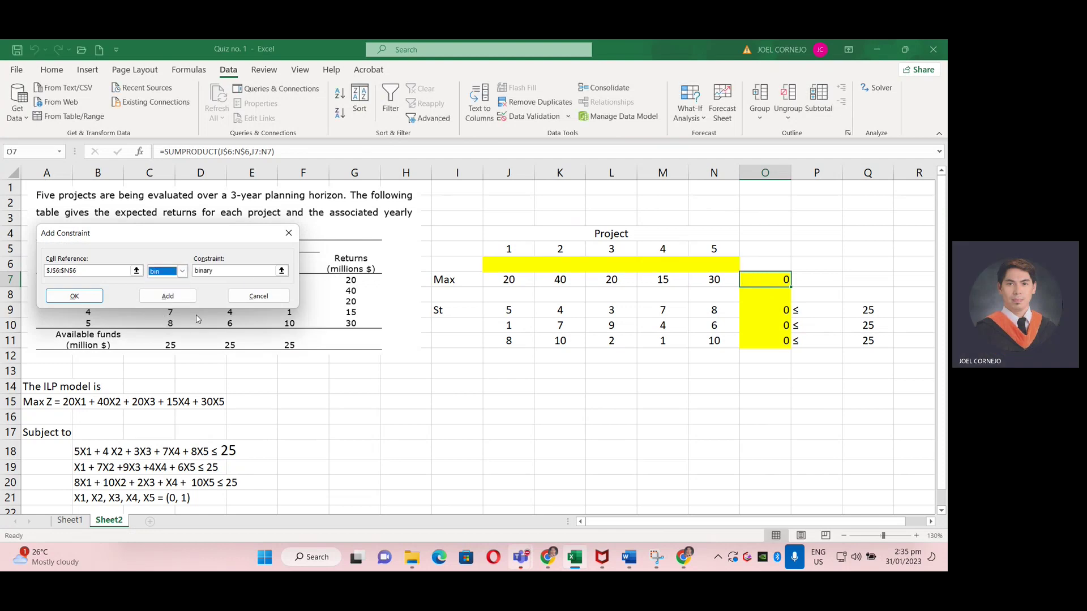
left_click(167, 296)
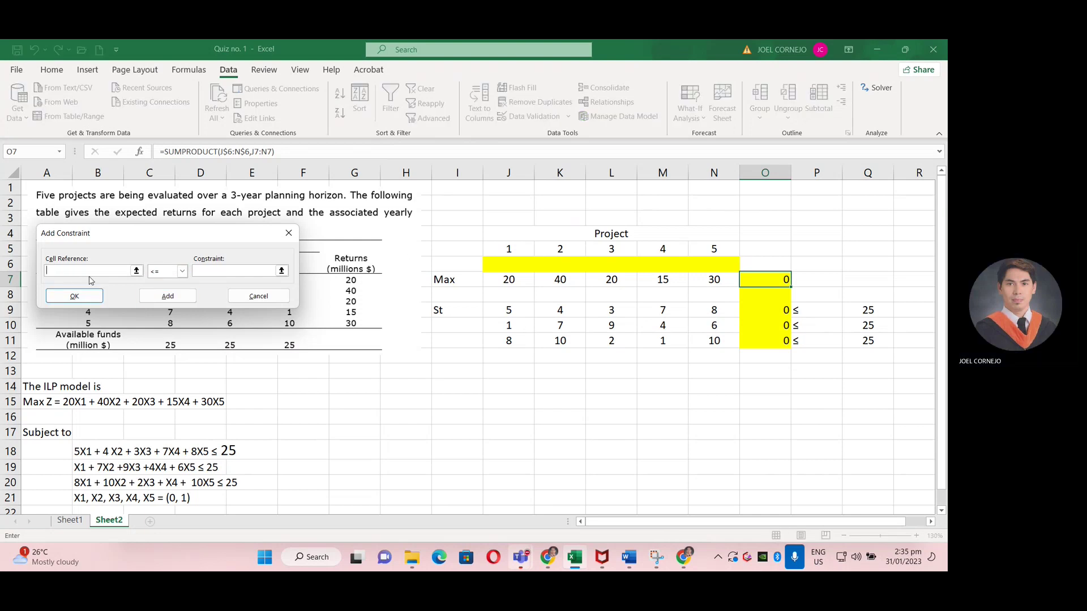
- Add the constraint $O$9:$O$11 <= $Q$9:$Q$11 for available funds
left_click(771, 316)
left_click_drag(771, 316, 772, 340)
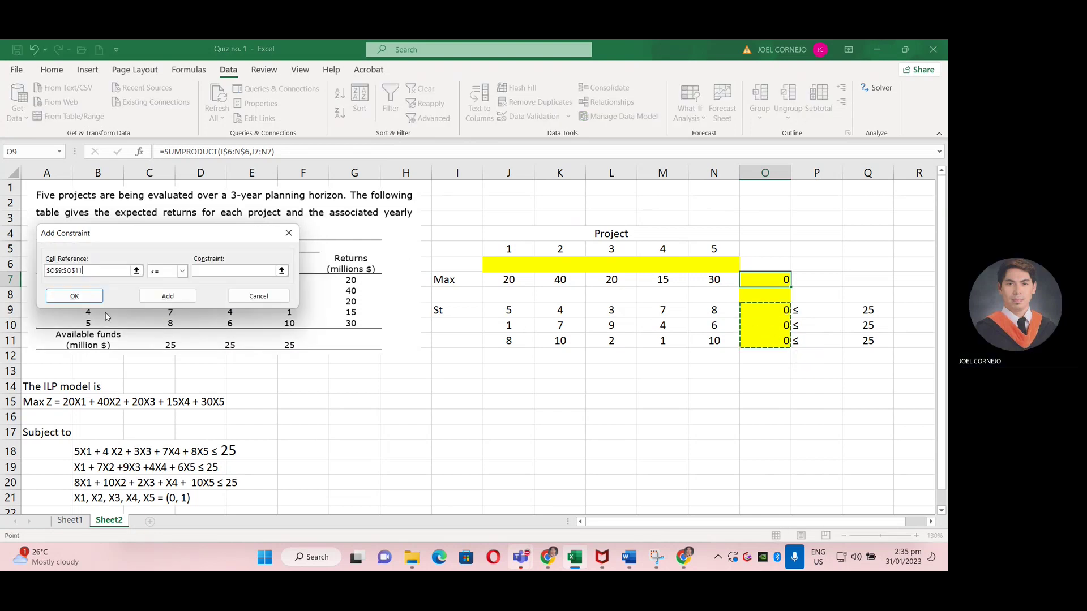
left_click(226, 271)
left_click_drag(868, 315, 869, 340)
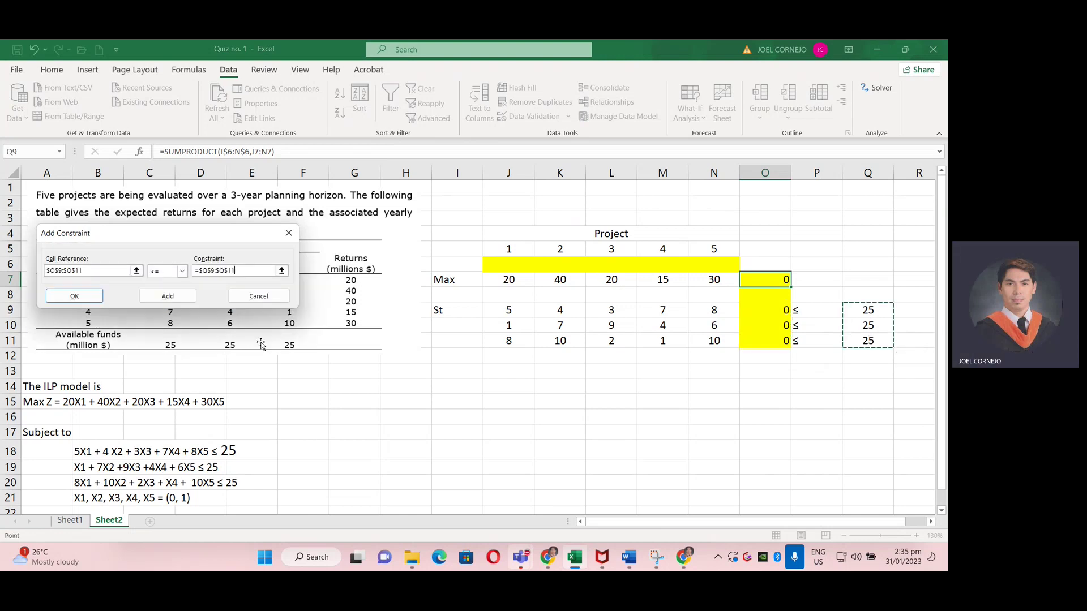
left_click(86, 301)
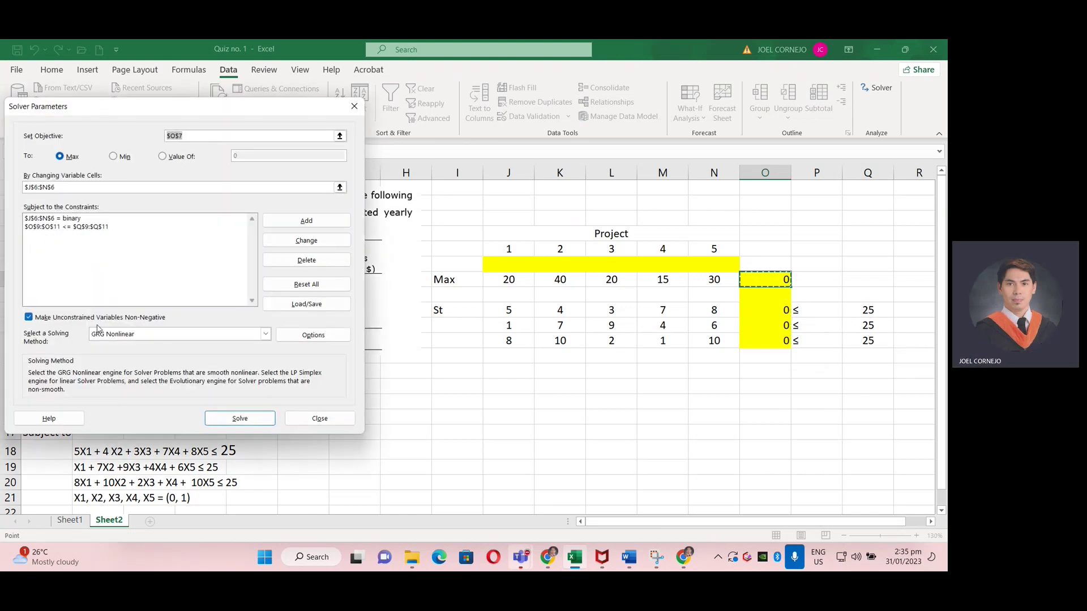
- Solve with the Simplex LP method and keep the solution, giving a maximum return of 95
left_click(266, 335)
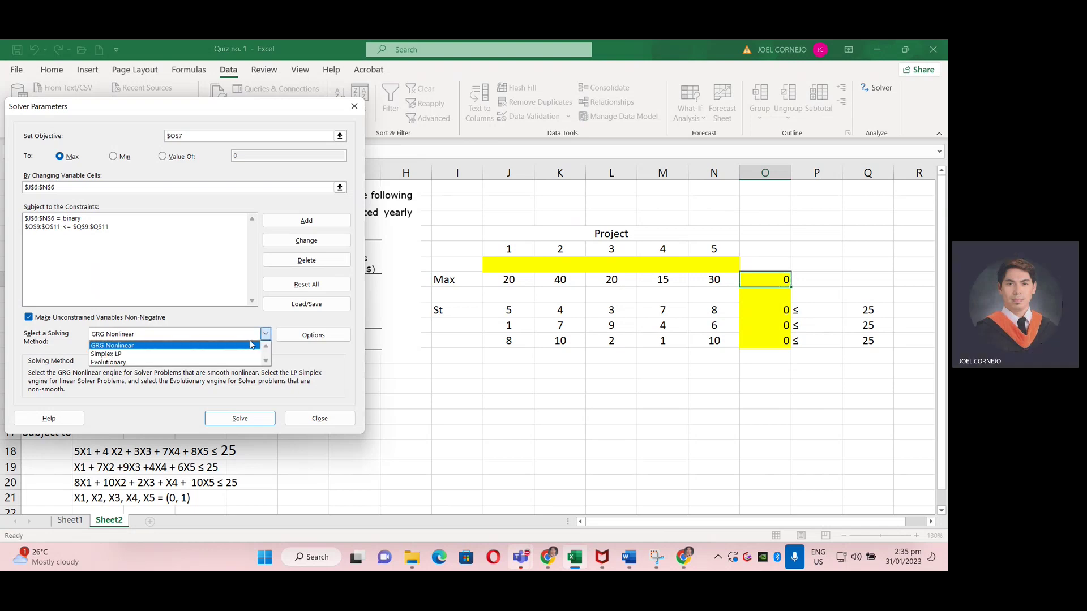
left_click(161, 356)
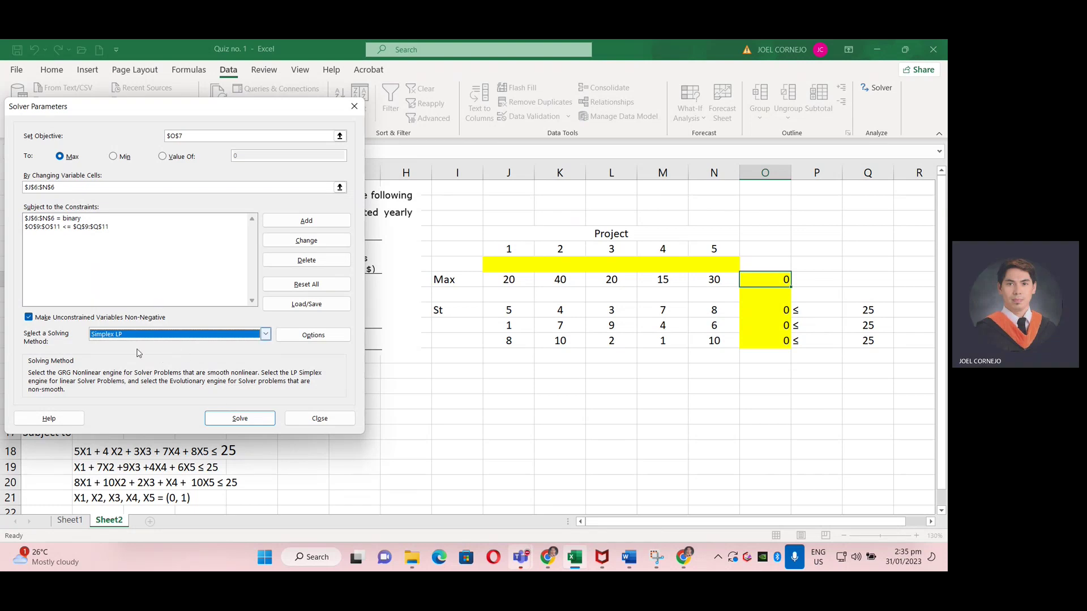
left_click(232, 420)
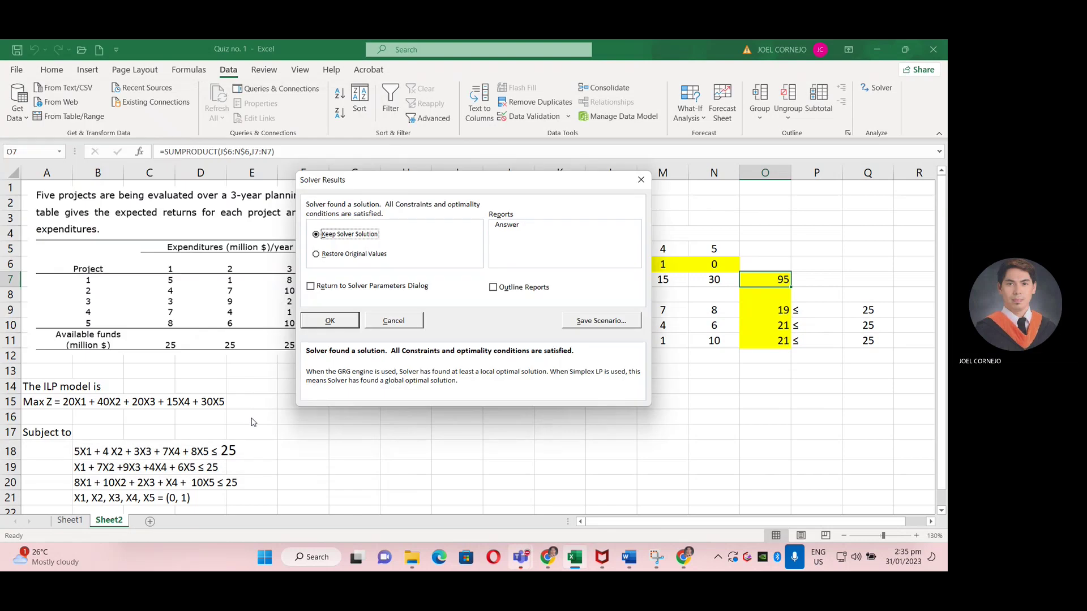
left_click(330, 321)
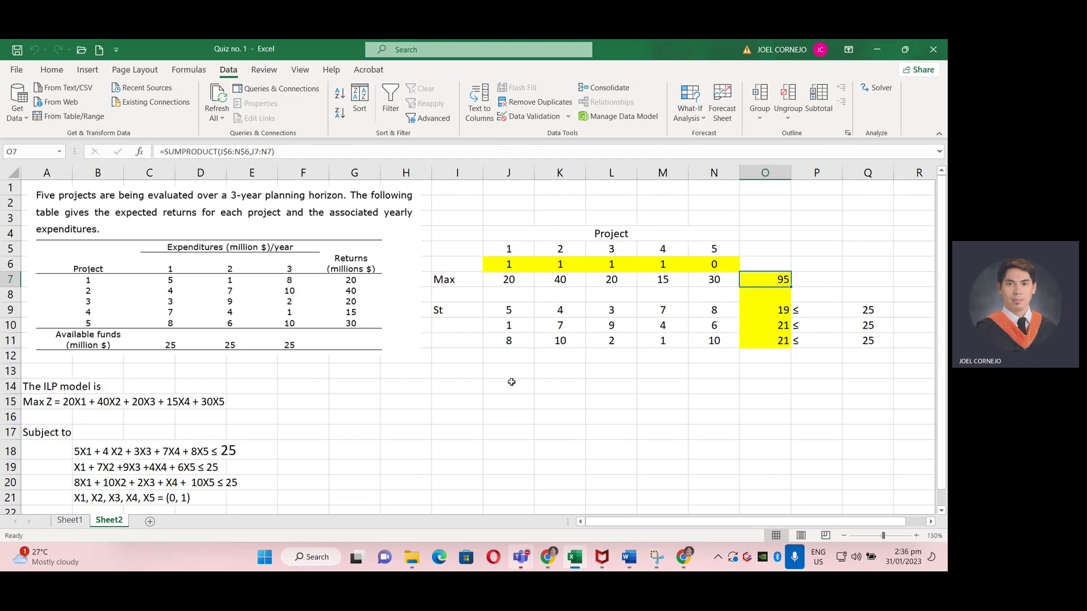
- Check the decision values for projects 1 to 4 in J6 through M6
left_click(512, 262)
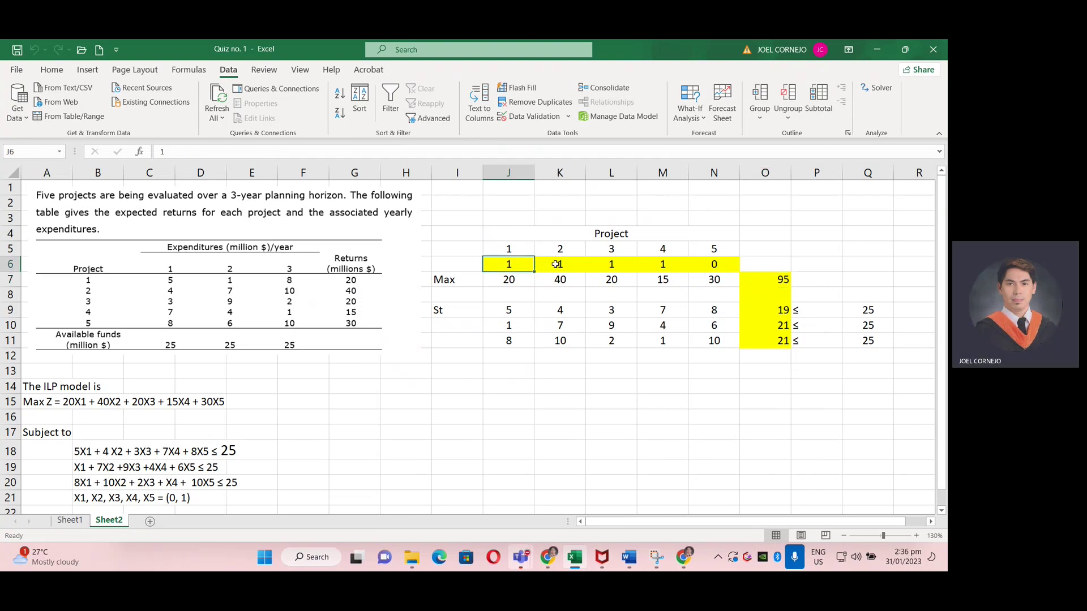
left_click(557, 263)
left_click(605, 264)
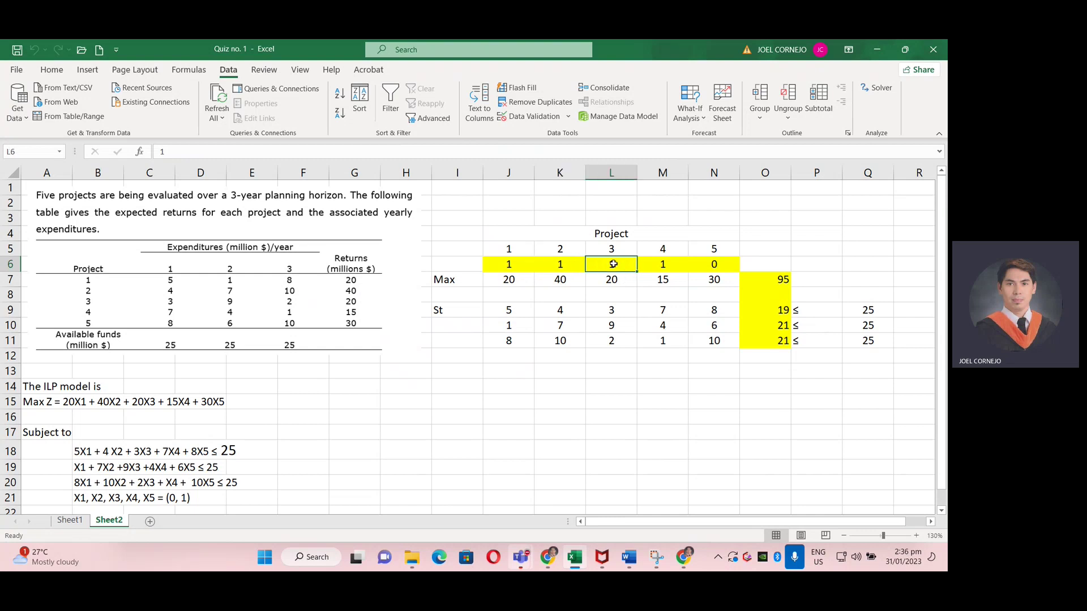
left_click(660, 262)
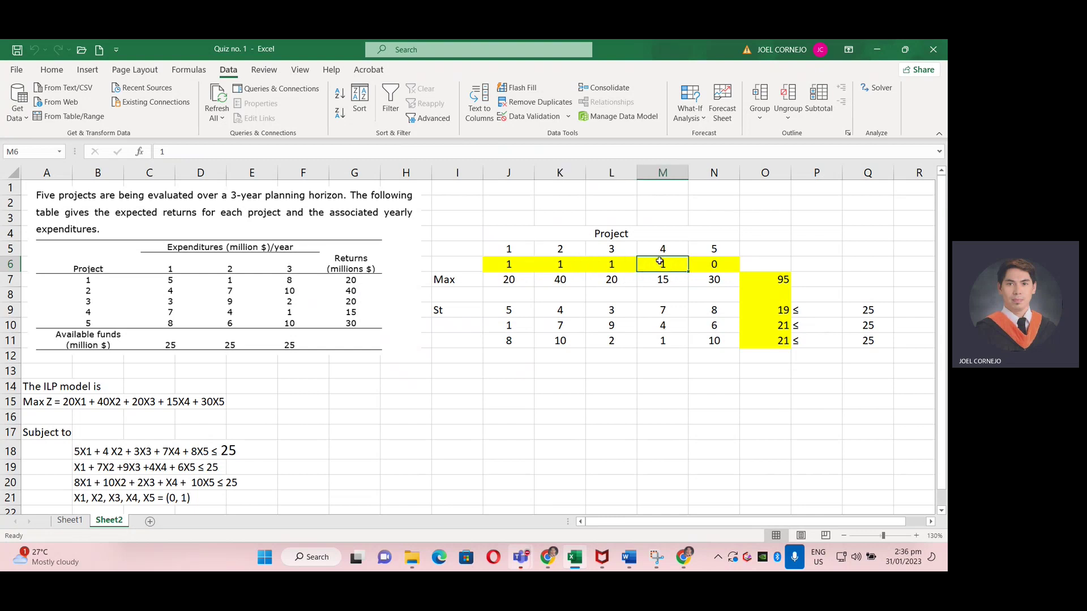